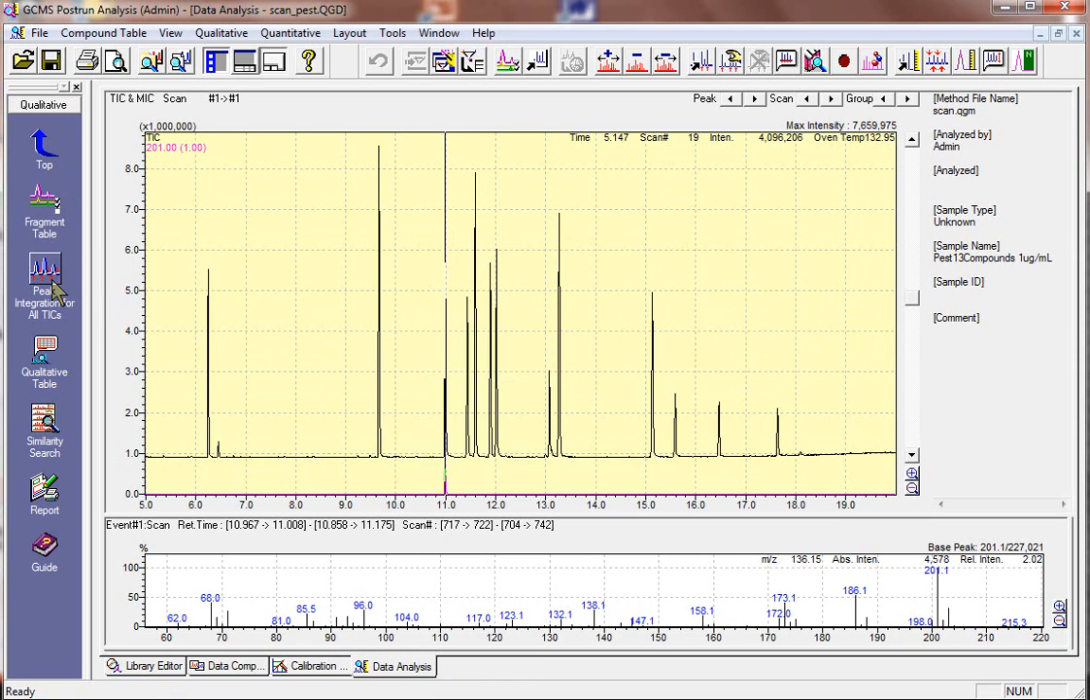
Integrate the peaks of all TICs with the existing integration parameters and run the automatic similarity search on the detected peaks
{"action": "left_click", "coordinate": [55, 282]}
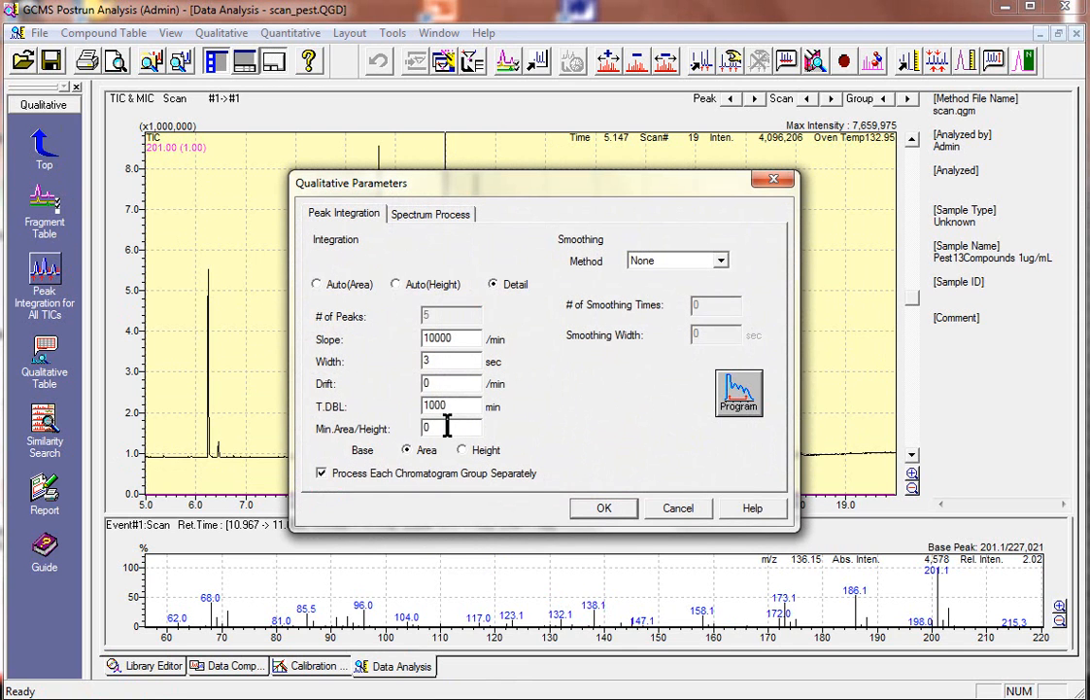
{"action": "left_click", "coordinate": [599, 518]}
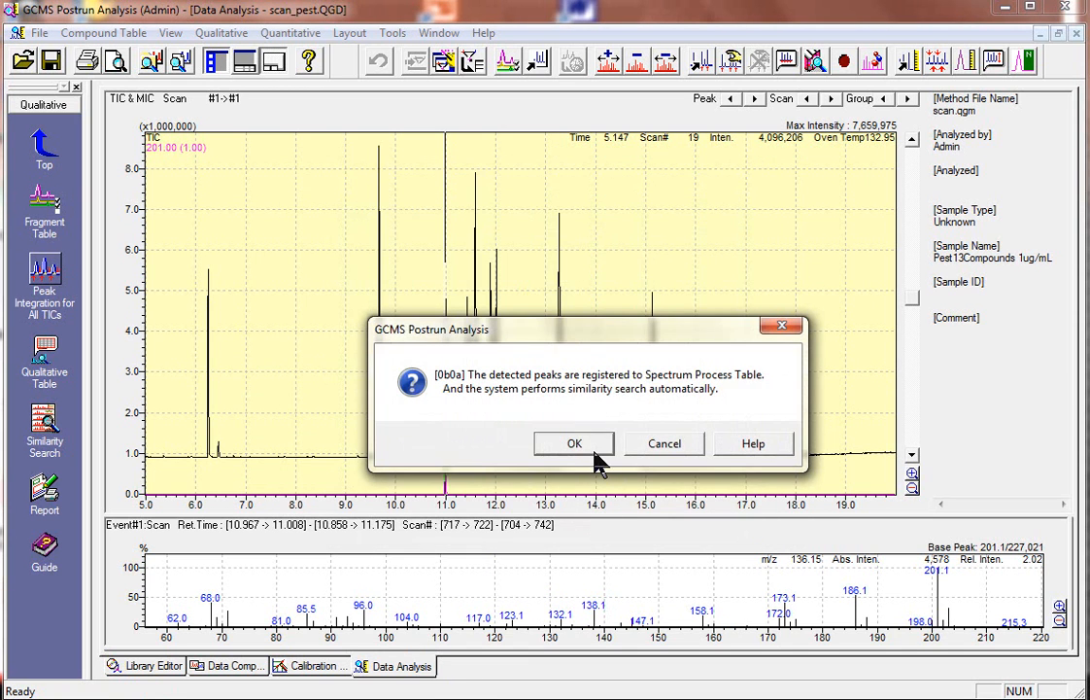
{"action": "left_click", "coordinate": [593, 448]}
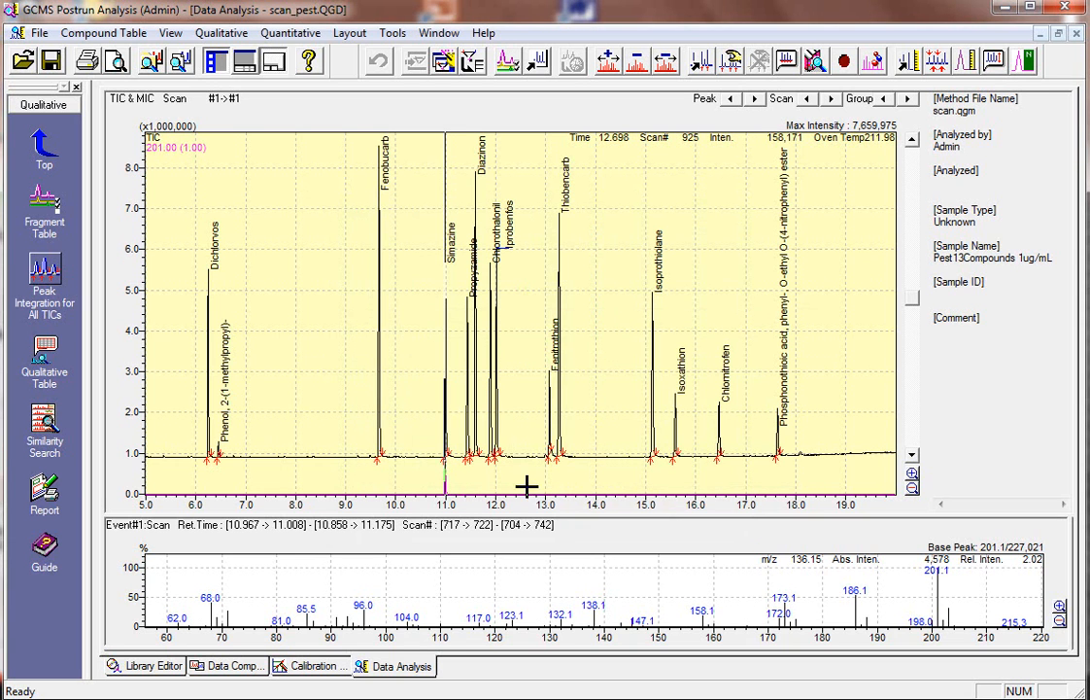
Review the similarity search results for Dichlorvos from the first entry of the qualitative table, and close both windows
{"action": "left_click", "coordinate": [60, 364]}
{"action": "left_click_drag", "start_coordinate": [428, 521], "coordinate": [340, 353]}
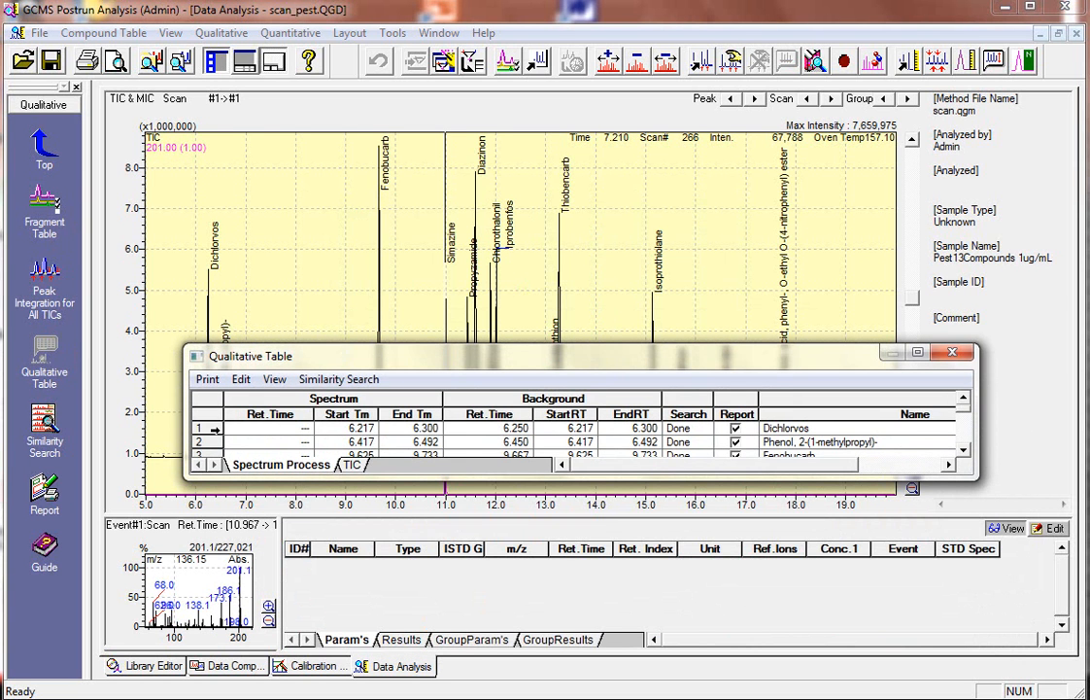
{"action": "double_click", "coordinate": [214, 430]}
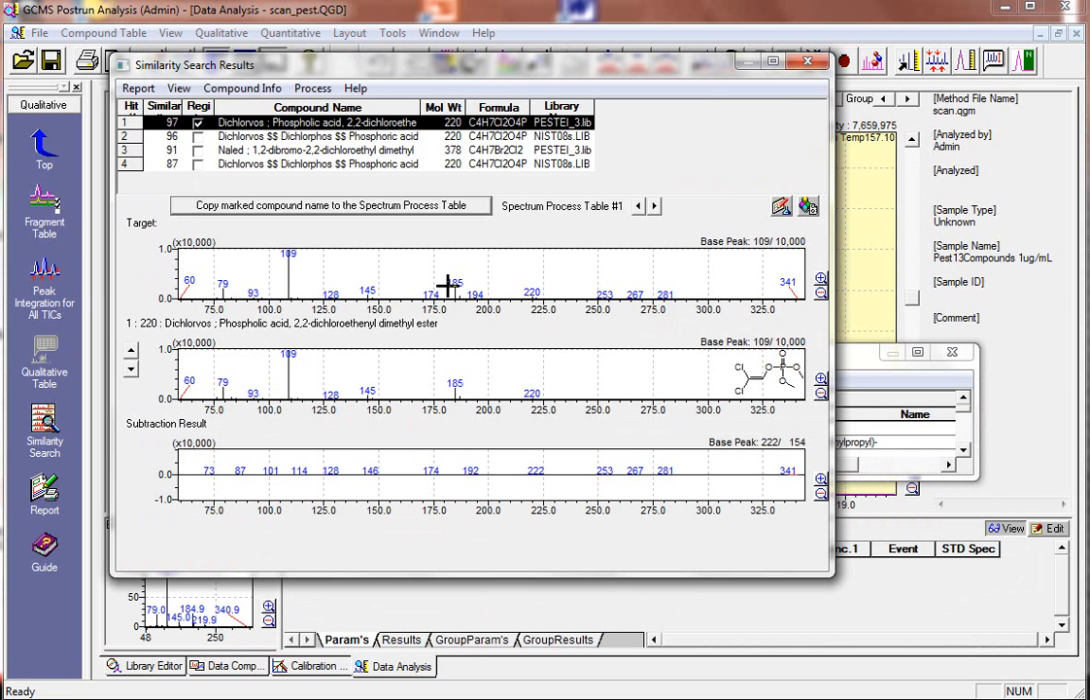
{"action": "left_click", "coordinate": [817, 62]}
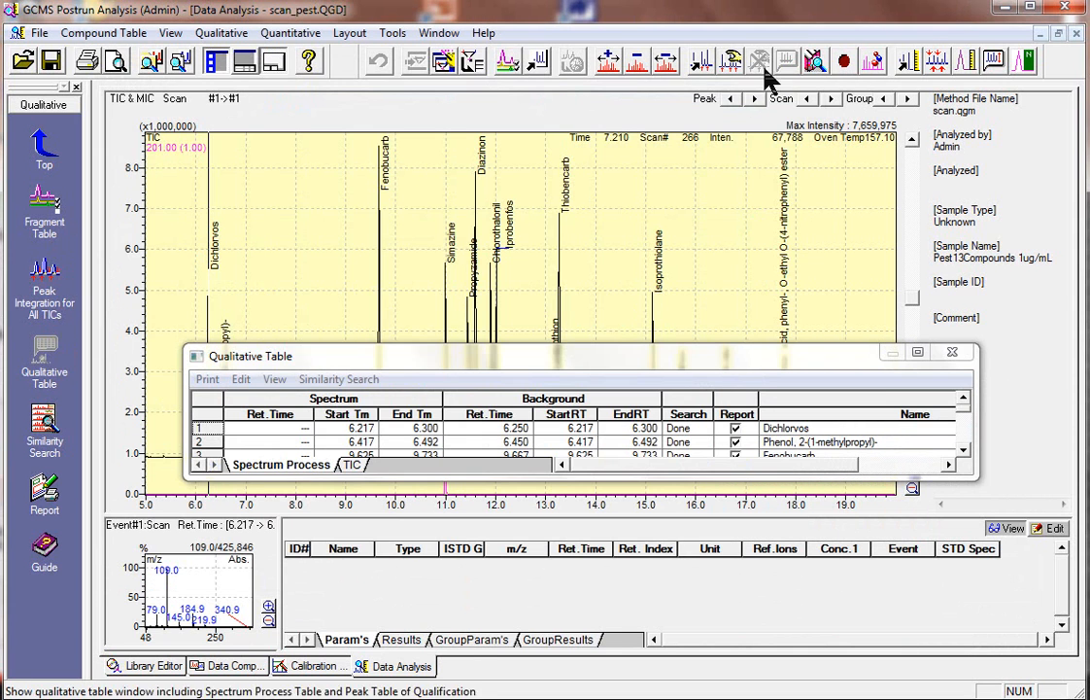
{"action": "left_click", "coordinate": [957, 356]}
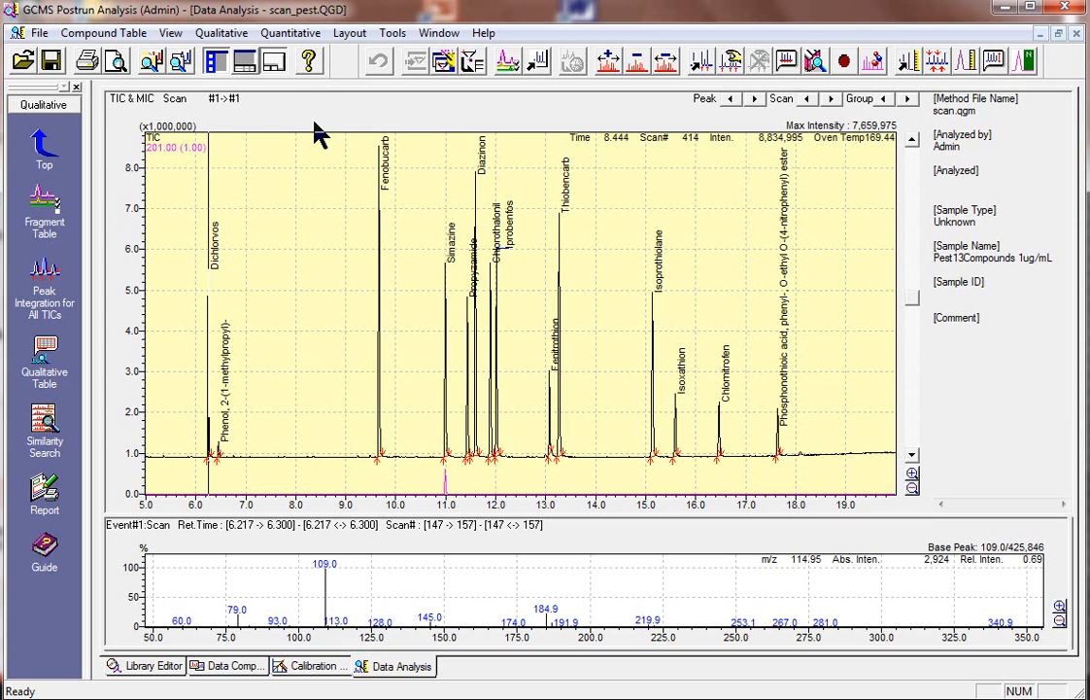
Zoom in on the chromatogram around the Dichlorvos peak, overlay the m/z 109 mass chromatogram and magnify the baseline
{"action": "left_click_drag", "start_coordinate": [176, 234], "coordinate": [263, 503]}
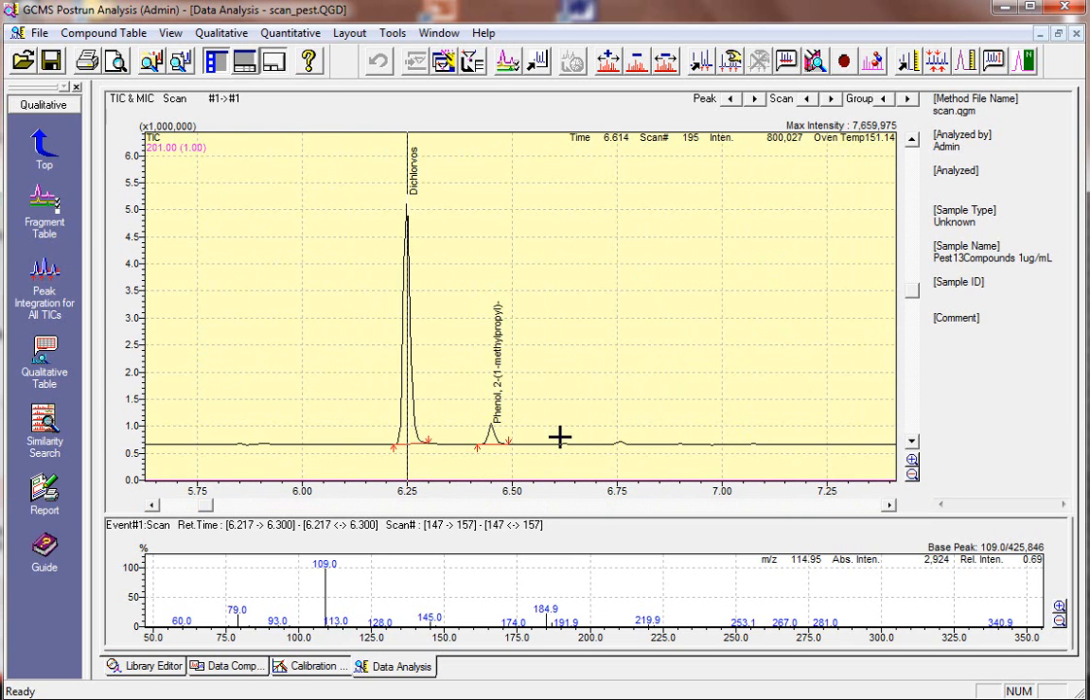
{"action": "double_click", "coordinate": [324, 580]}
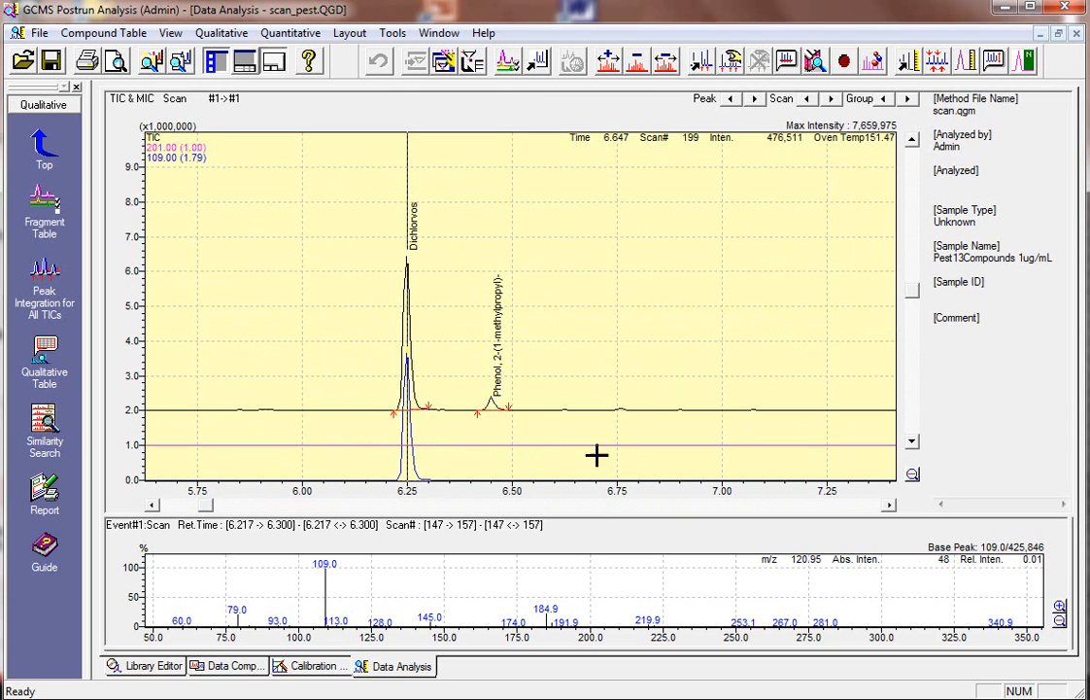
{"action": "left_click", "coordinate": [911, 442]}
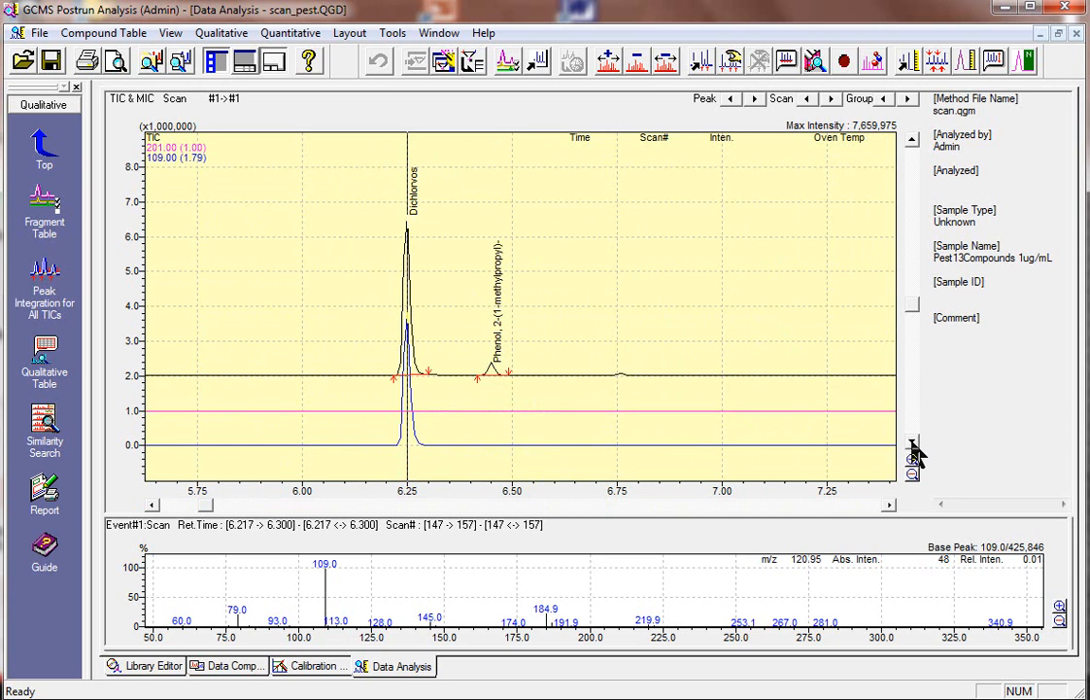
{"action": "left_click", "coordinate": [914, 461]}
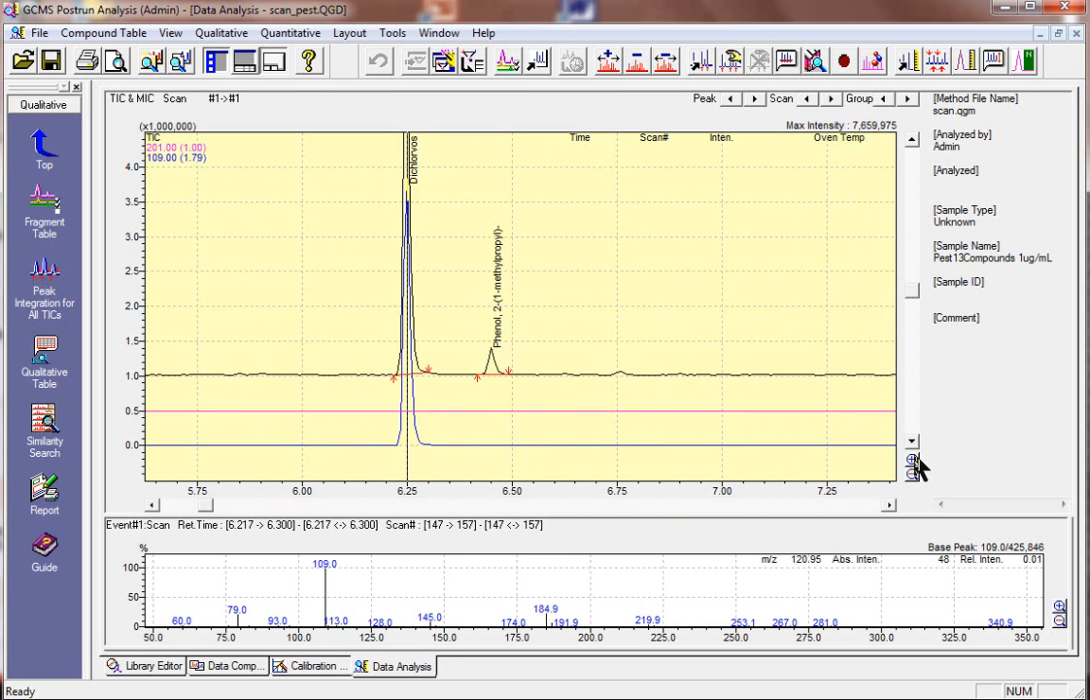
{"action": "left_click", "coordinate": [915, 462]}
{"action": "left_click", "coordinate": [915, 462]}
{"action": "left_click", "coordinate": [914, 462]}
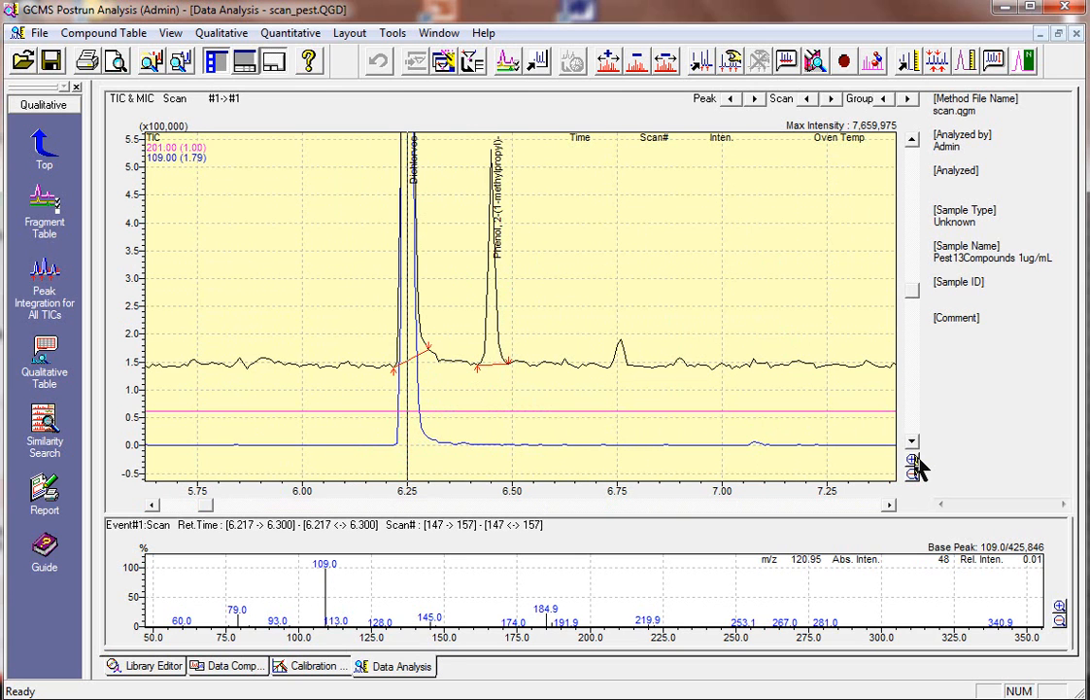
{"action": "left_click", "coordinate": [914, 462]}
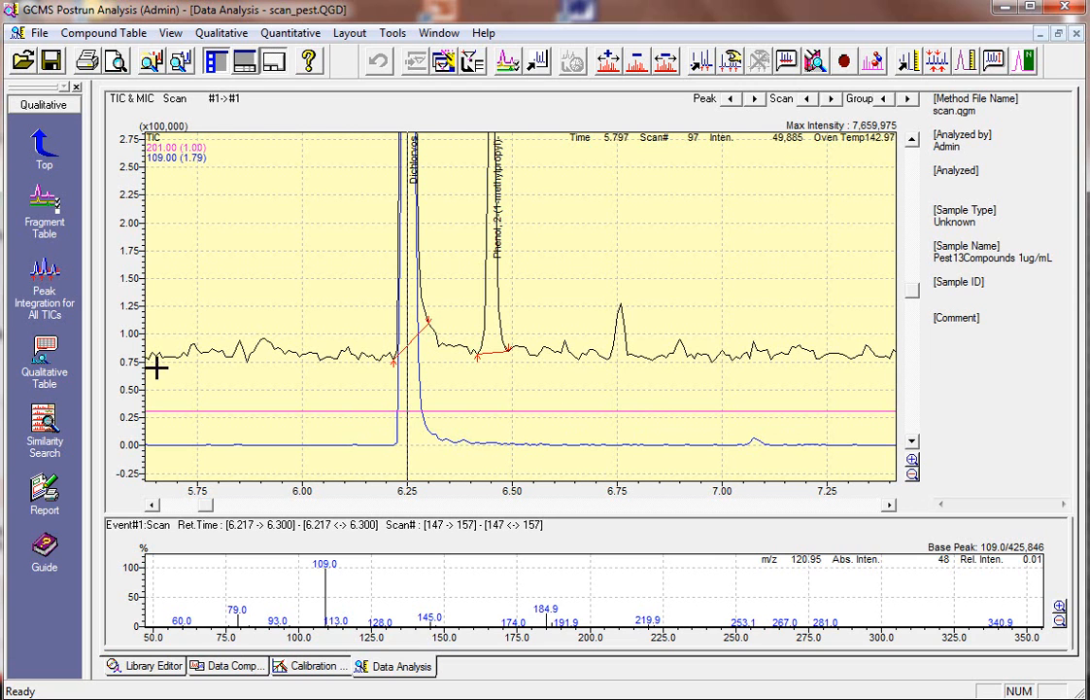
Alternate between the Create Compound Table and Qualitative views to compare their layouts, ending in the Qualitative view
{"action": "left_click", "coordinate": [45, 144]}
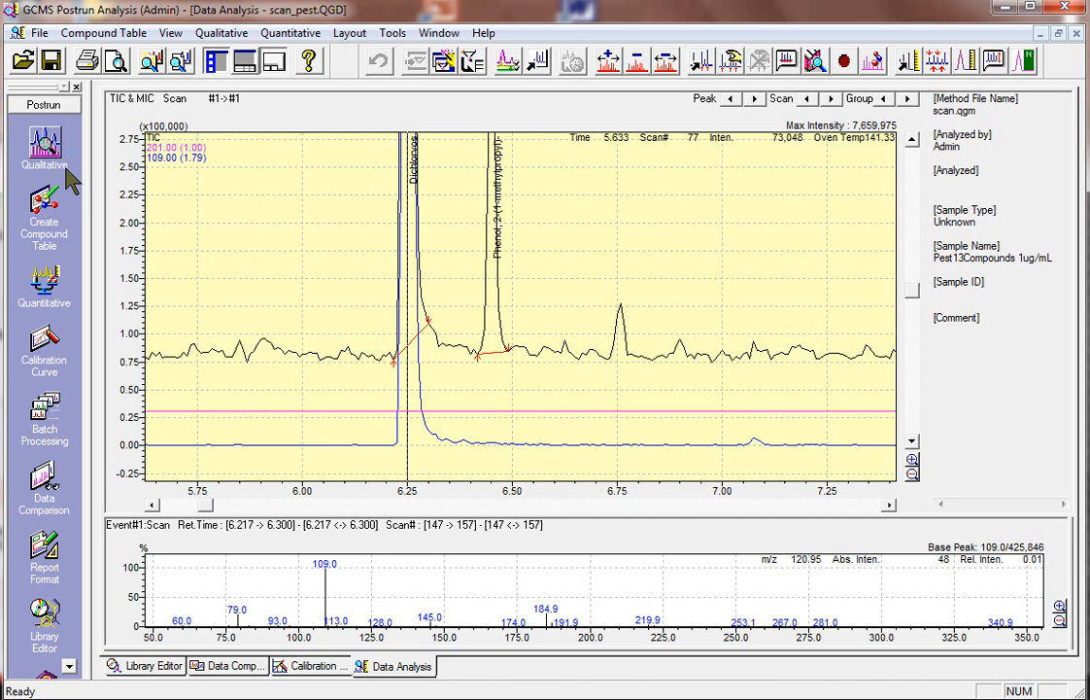
{"action": "left_click", "coordinate": [45, 202]}
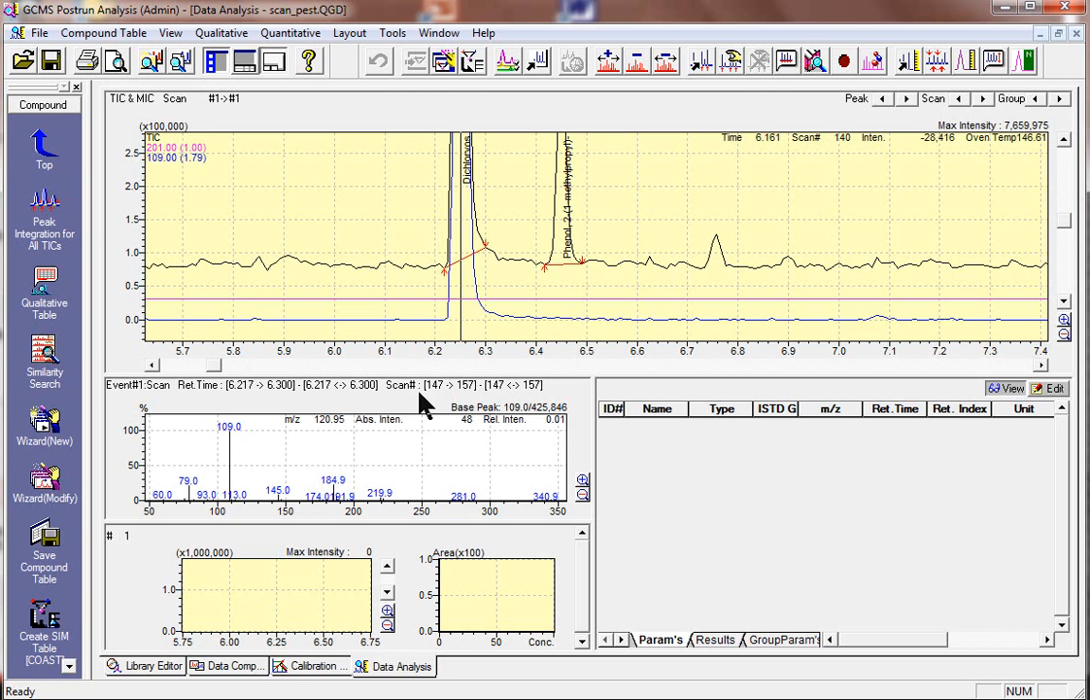
{"action": "left_click", "coordinate": [40, 140]}
{"action": "left_click", "coordinate": [39, 136]}
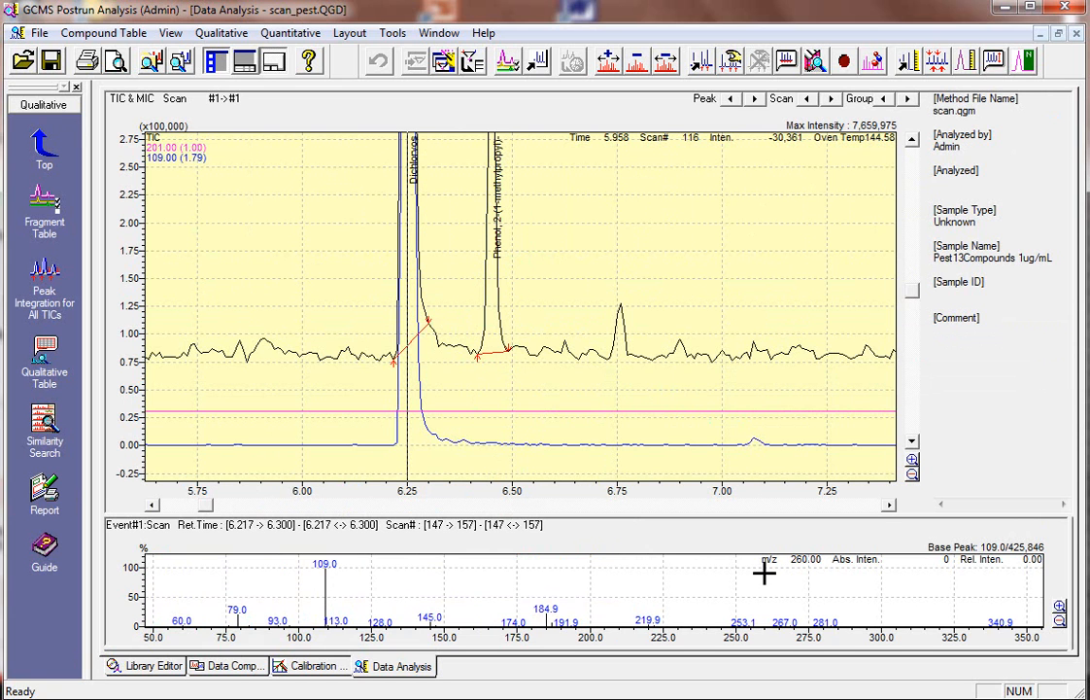
{"action": "left_click", "coordinate": [43, 156]}
{"action": "left_click", "coordinate": [45, 199]}
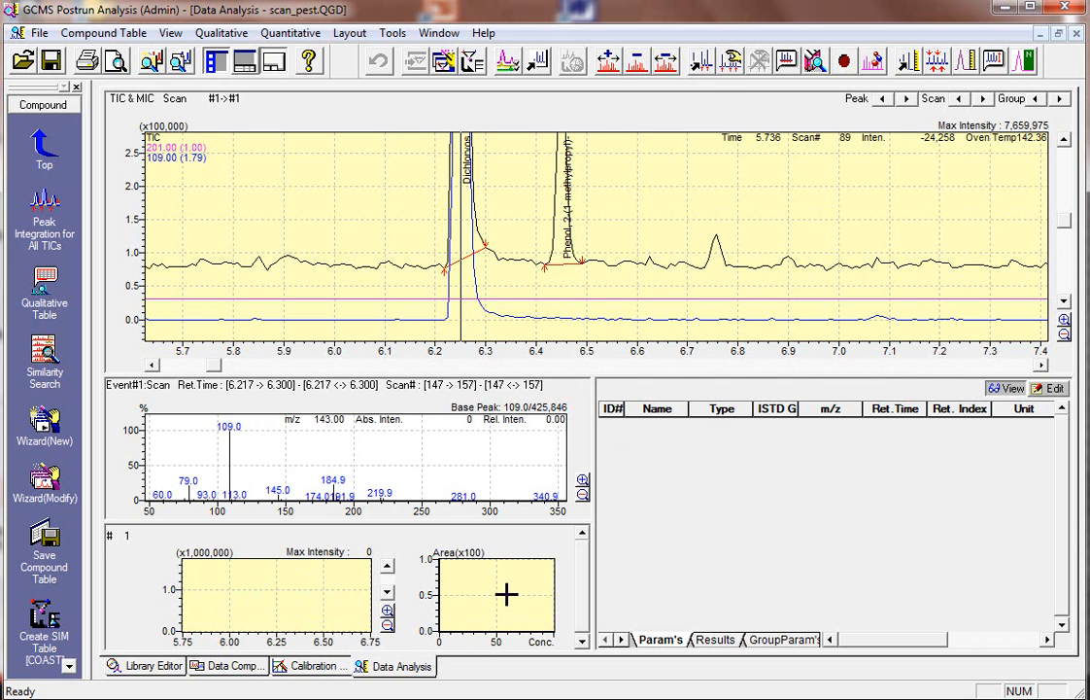
{"action": "left_click", "coordinate": [43, 145]}
{"action": "left_click", "coordinate": [44, 144]}
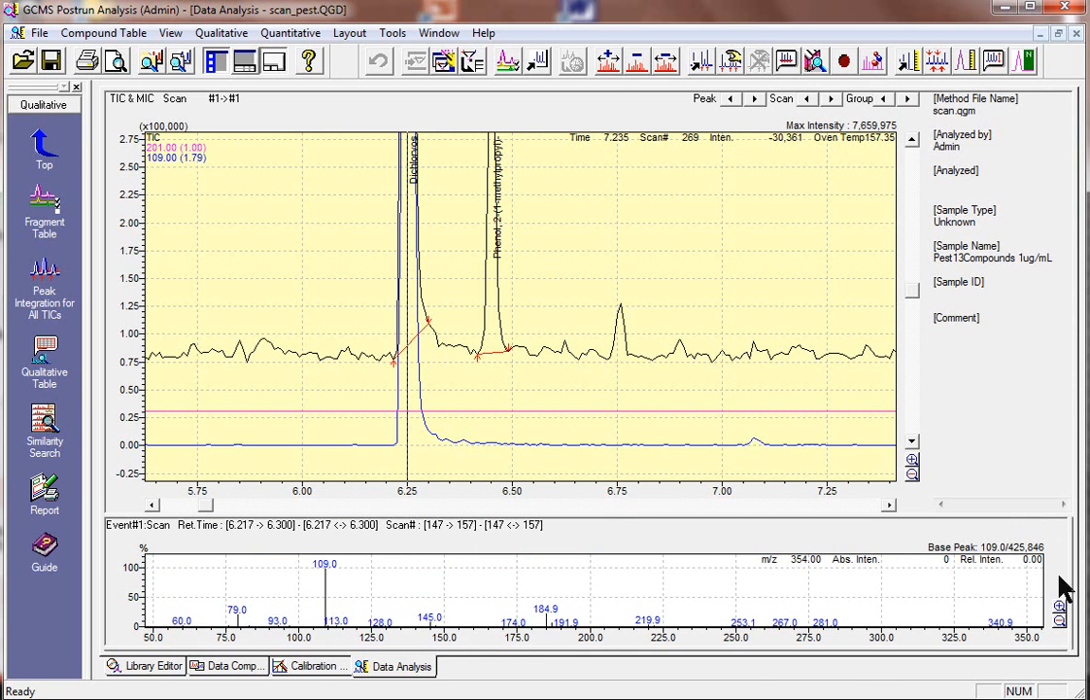
Try resizing the Qualitative view's panes to reveal the compound table and calibration plots, and restore the default layout
{"action": "left_click_drag", "start_coordinate": [1068, 573], "coordinate": [659, 544]}
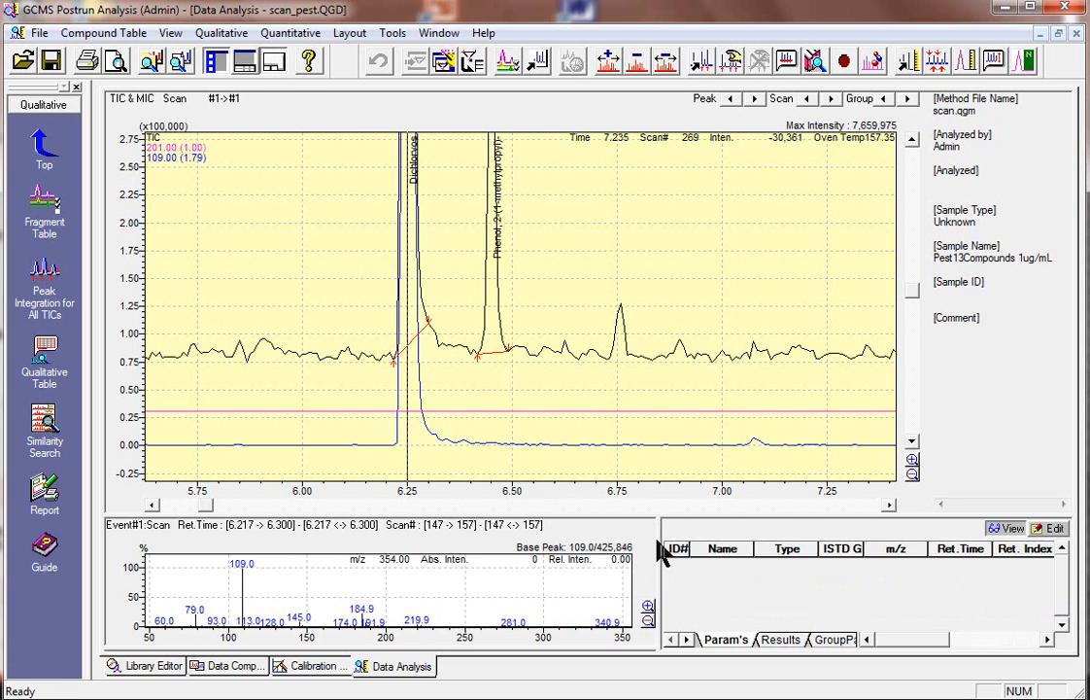
{"action": "left_click_drag", "start_coordinate": [550, 511], "coordinate": [545, 379]}
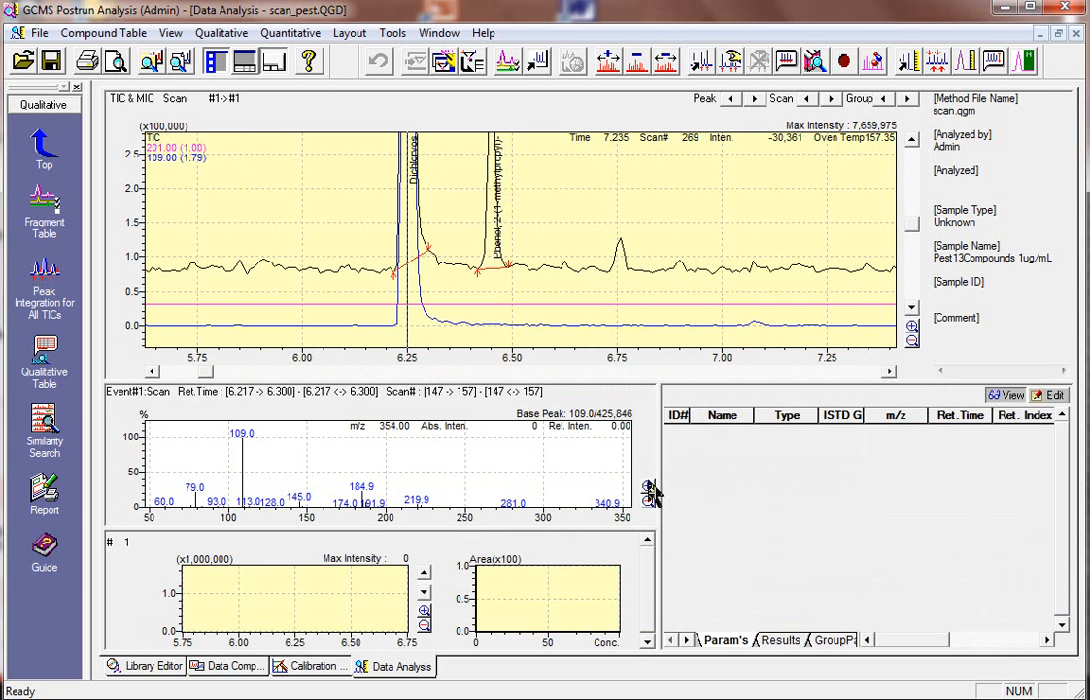
{"action": "left_click", "coordinate": [50, 147]}
{"action": "left_click", "coordinate": [55, 149]}
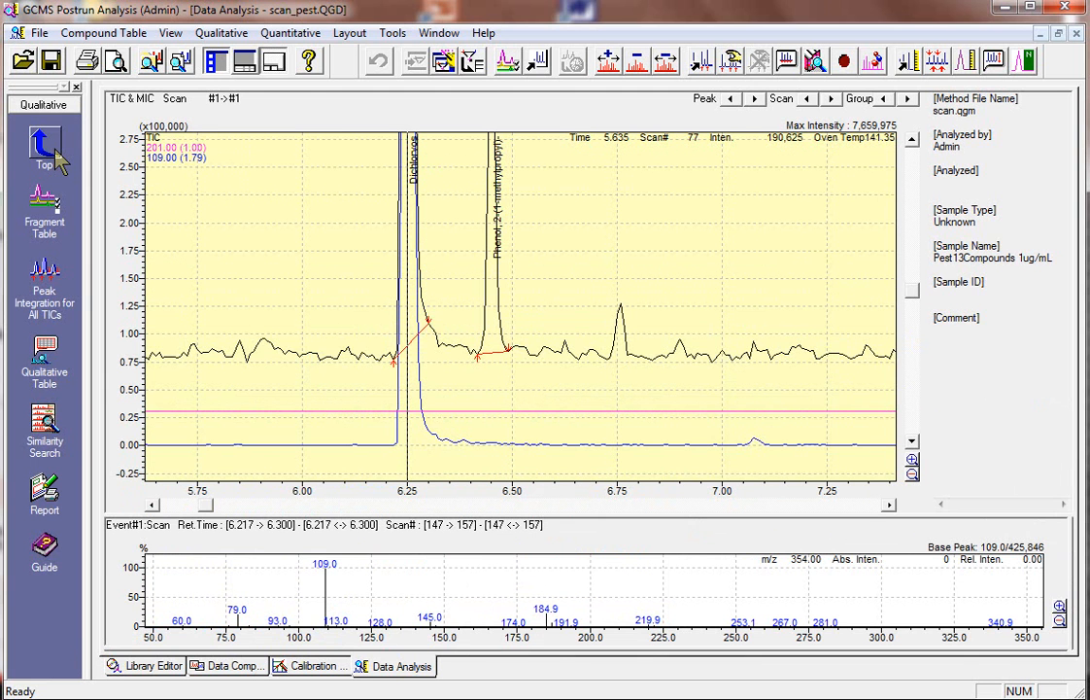
Start a new compound table wizard from the Create Compound Table view, using the current Spectrum Process Table and its registered peaks
{"action": "left_click", "coordinate": [49, 151]}
{"action": "left_click", "coordinate": [45, 219]}
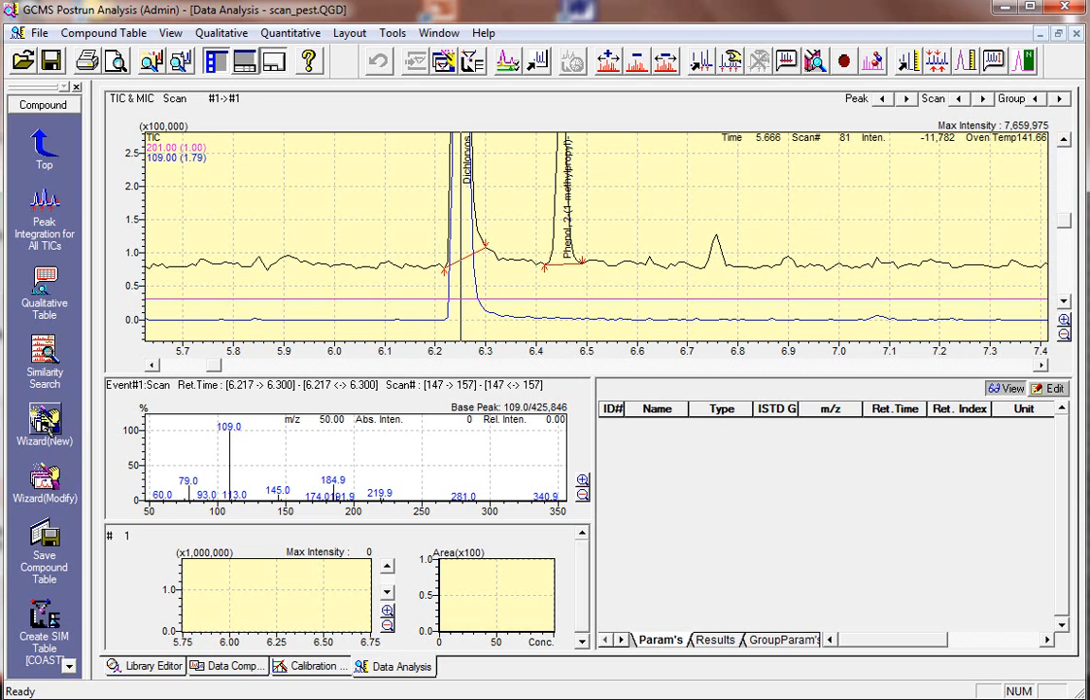
{"action": "left_click", "coordinate": [45, 427]}
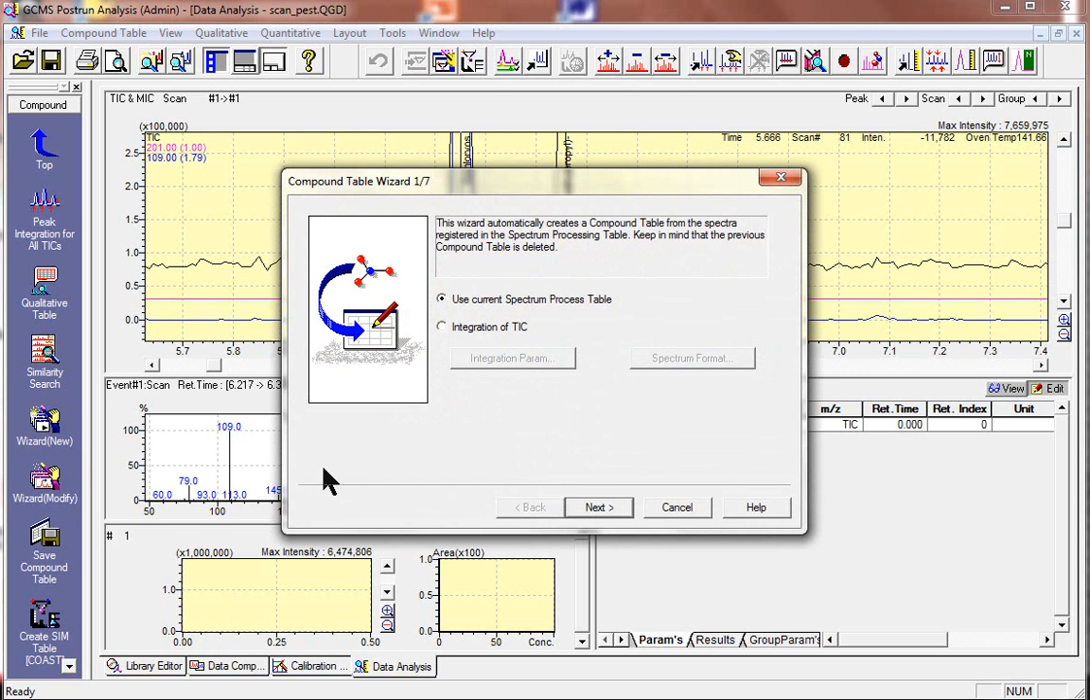
{"action": "left_click_drag", "start_coordinate": [565, 207], "coordinate": [479, 169]}
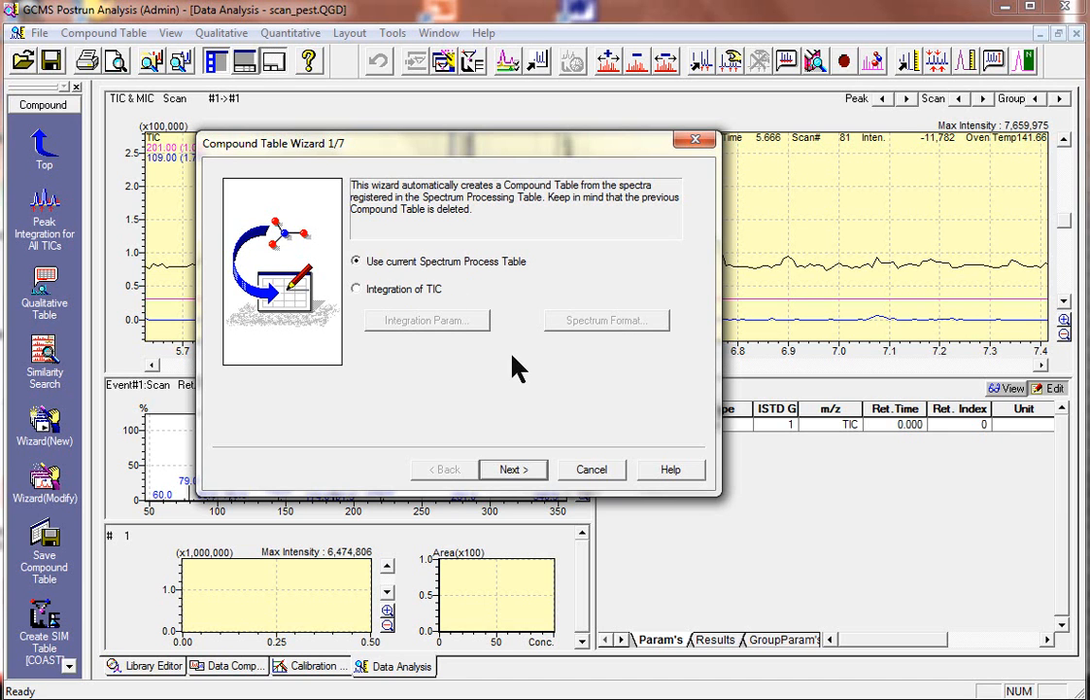
{"action": "left_click", "coordinate": [519, 471]}
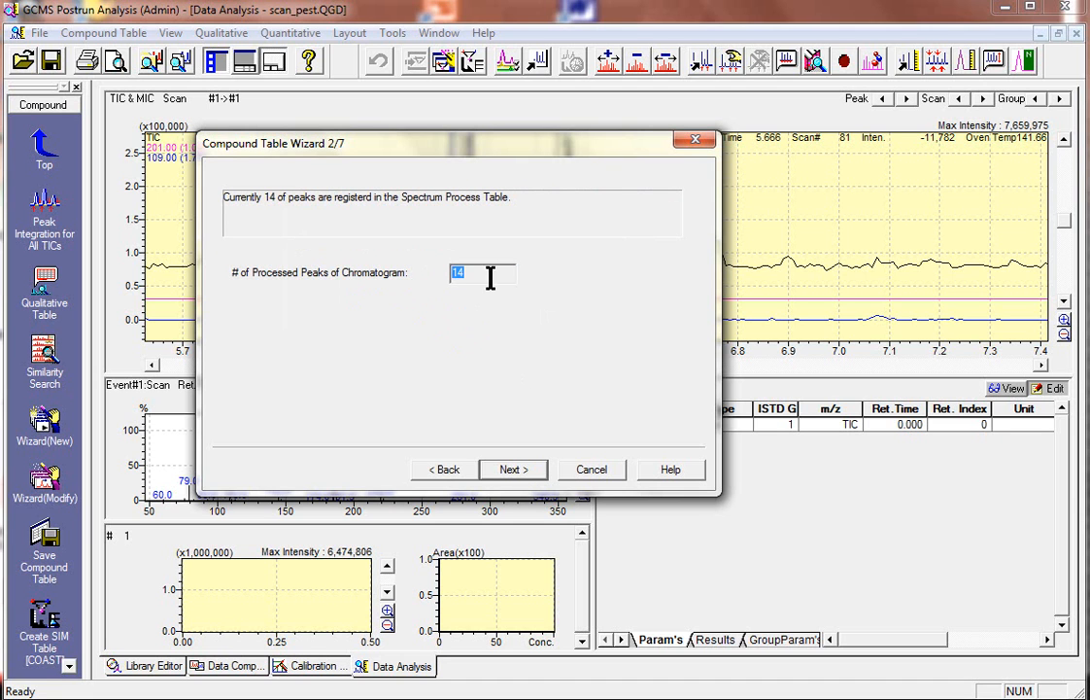
{"action": "left_click", "coordinate": [534, 483]}
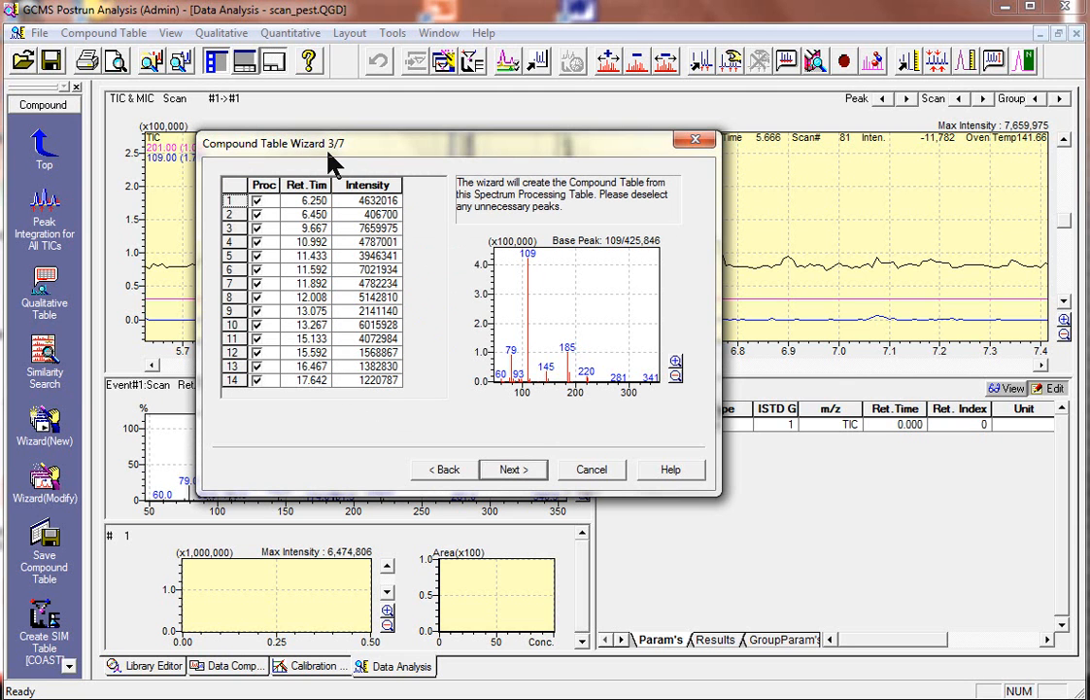
Preview the spectra of the first three peaks in the wizard and keep all peaks selected for the compound table
{"action": "left_click", "coordinate": [230, 200]}
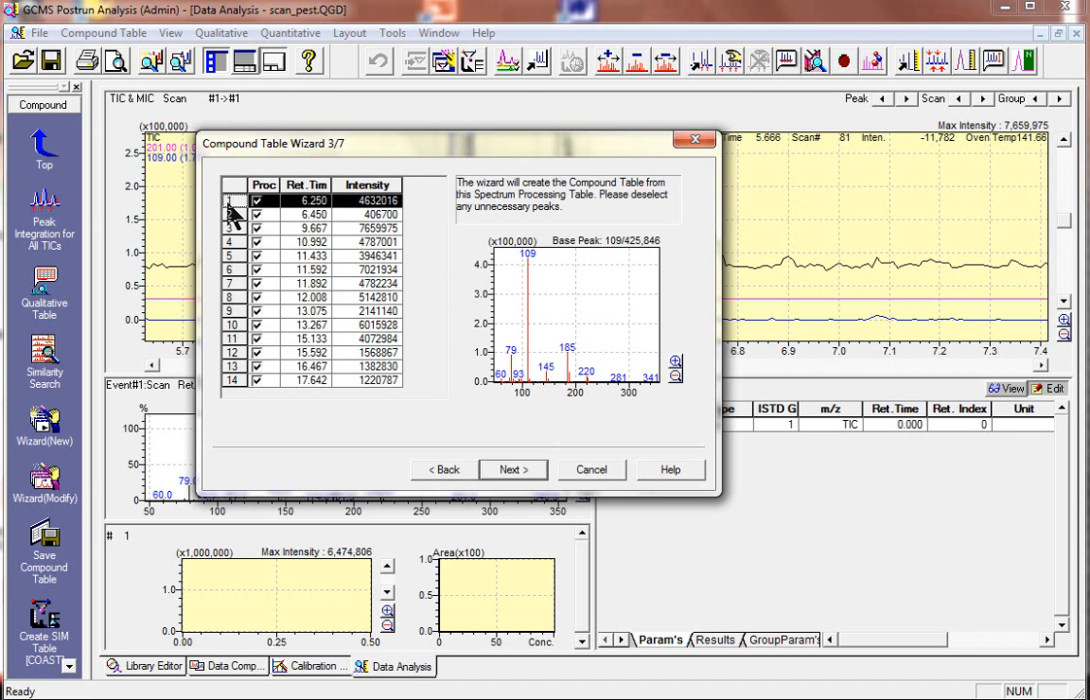
{"action": "left_click", "coordinate": [231, 213]}
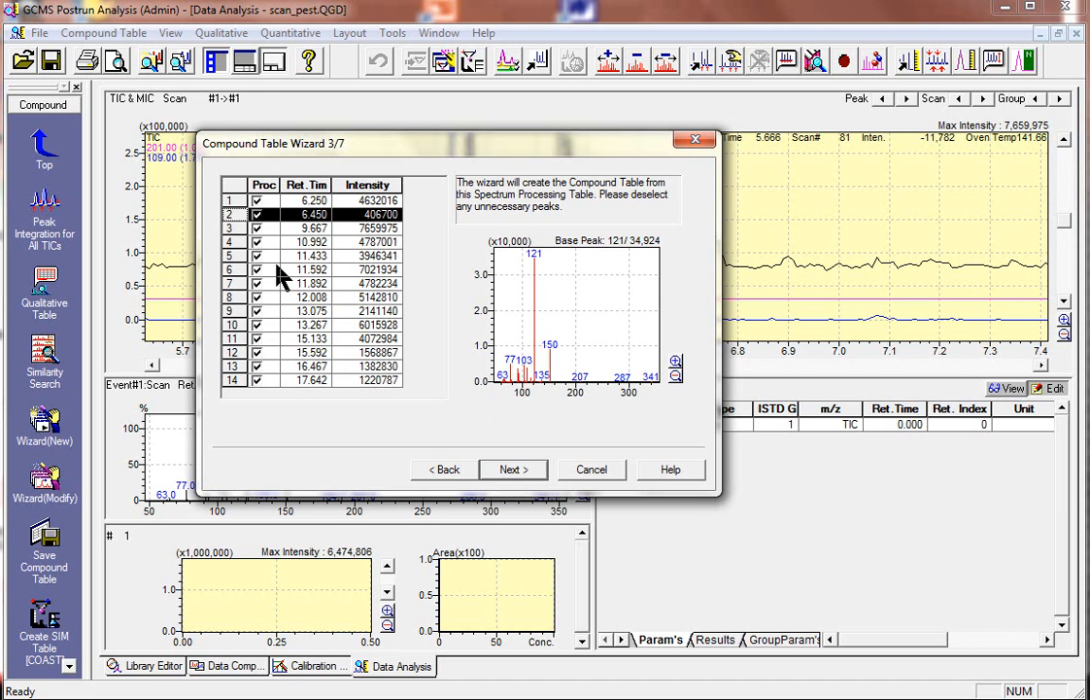
{"action": "left_click", "coordinate": [258, 228]}
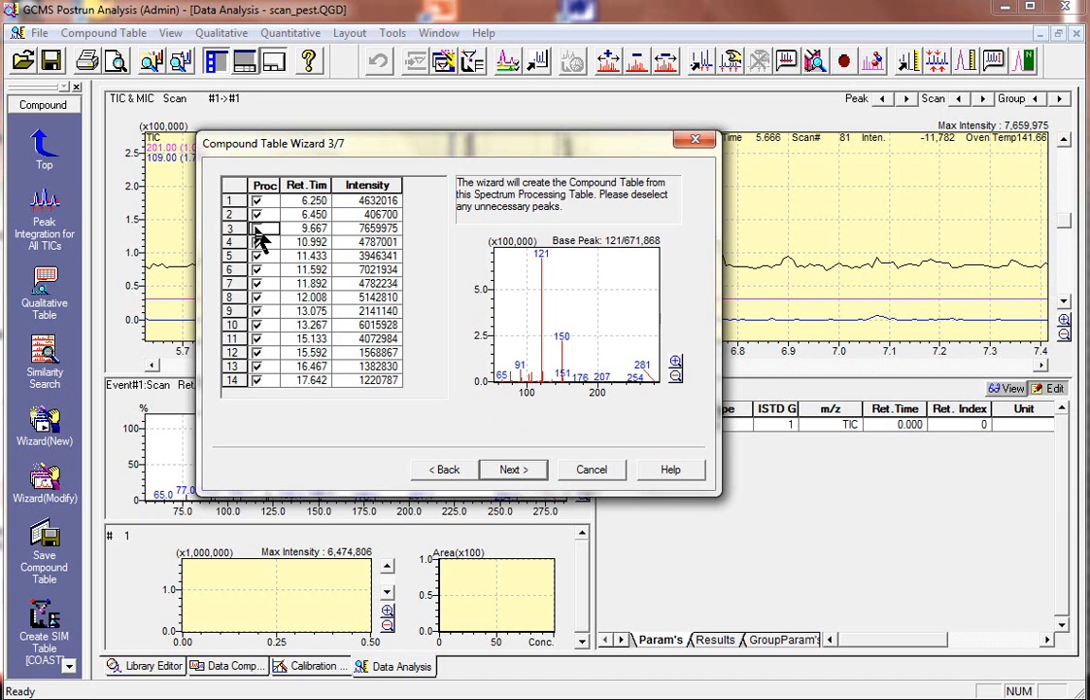
{"action": "left_click", "coordinate": [257, 229]}
{"action": "left_click", "coordinate": [513, 471]}
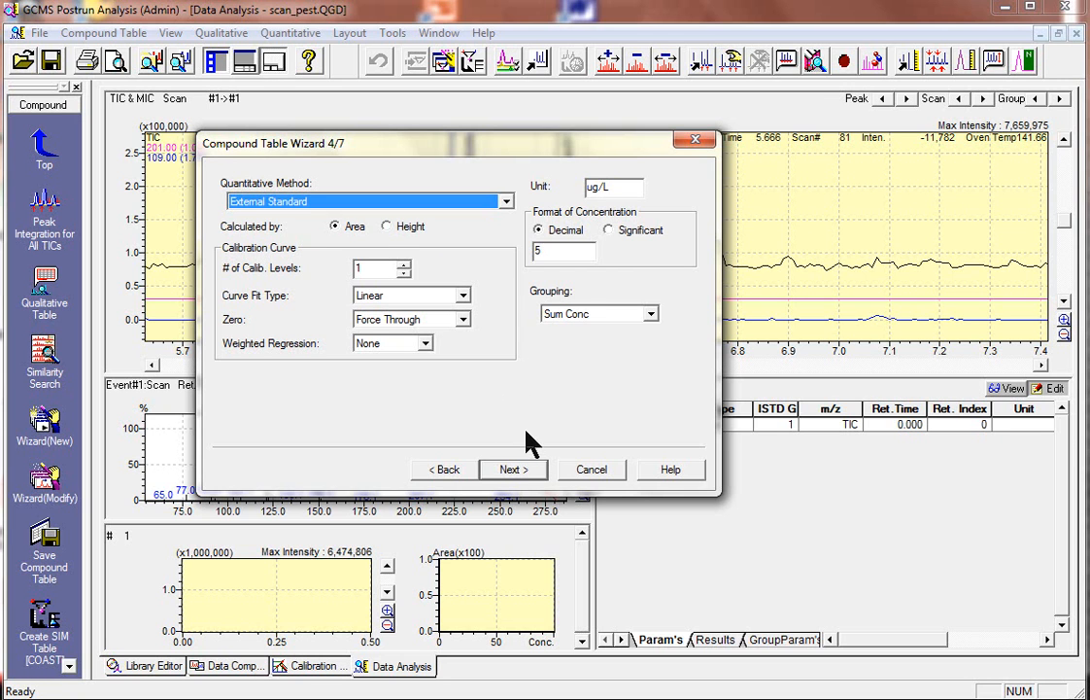
Accept the External Standard quantitation settings, and set the ion settings to 1 Decimal for mass and a 30% default ion allowance
{"action": "left_click", "coordinate": [516, 473]}
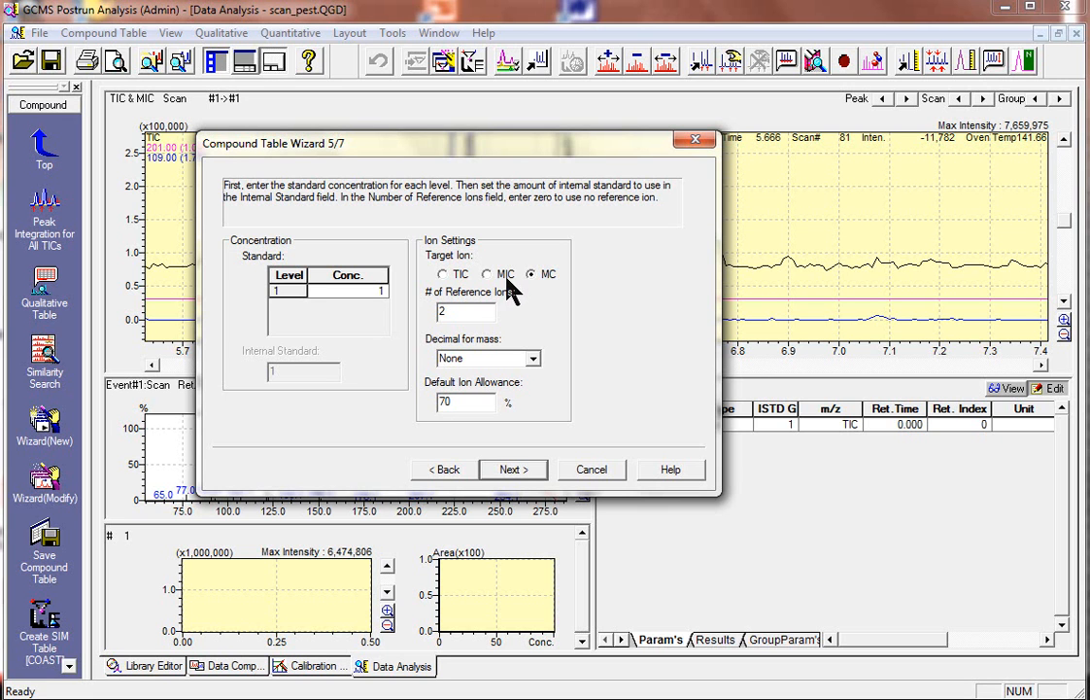
{"action": "left_click", "coordinate": [471, 311]}
{"action": "left_click", "coordinate": [533, 362]}
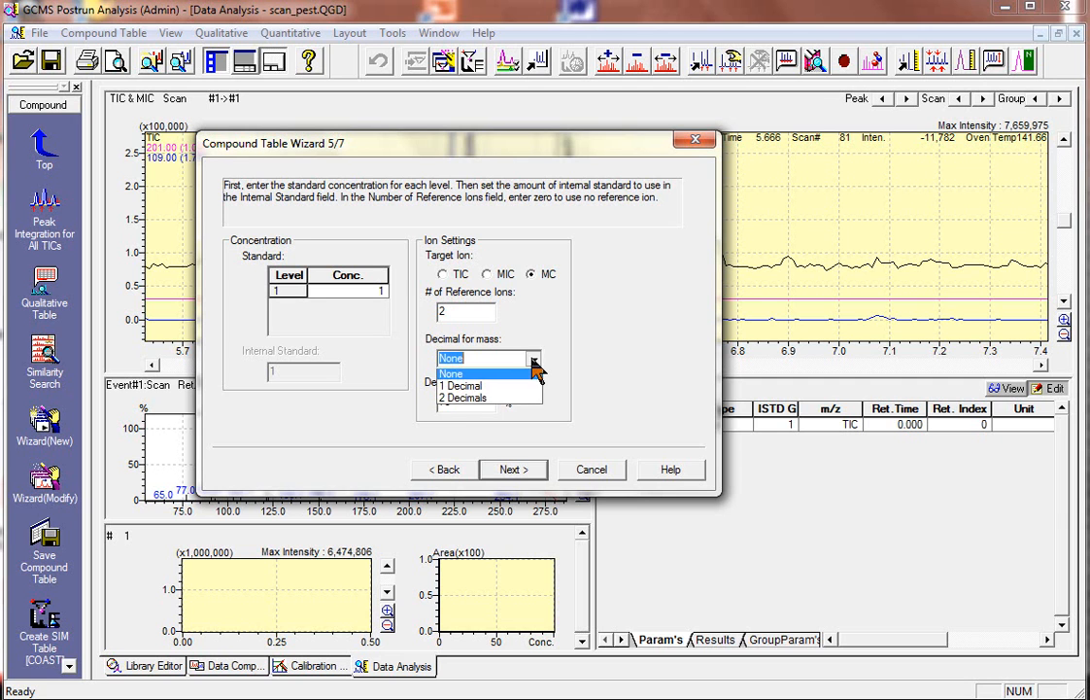
{"action": "left_click", "coordinate": [476, 386]}
{"action": "left_click_drag", "start_coordinate": [467, 397], "coordinate": [395, 391]}
{"action": "type", "text": "30"}
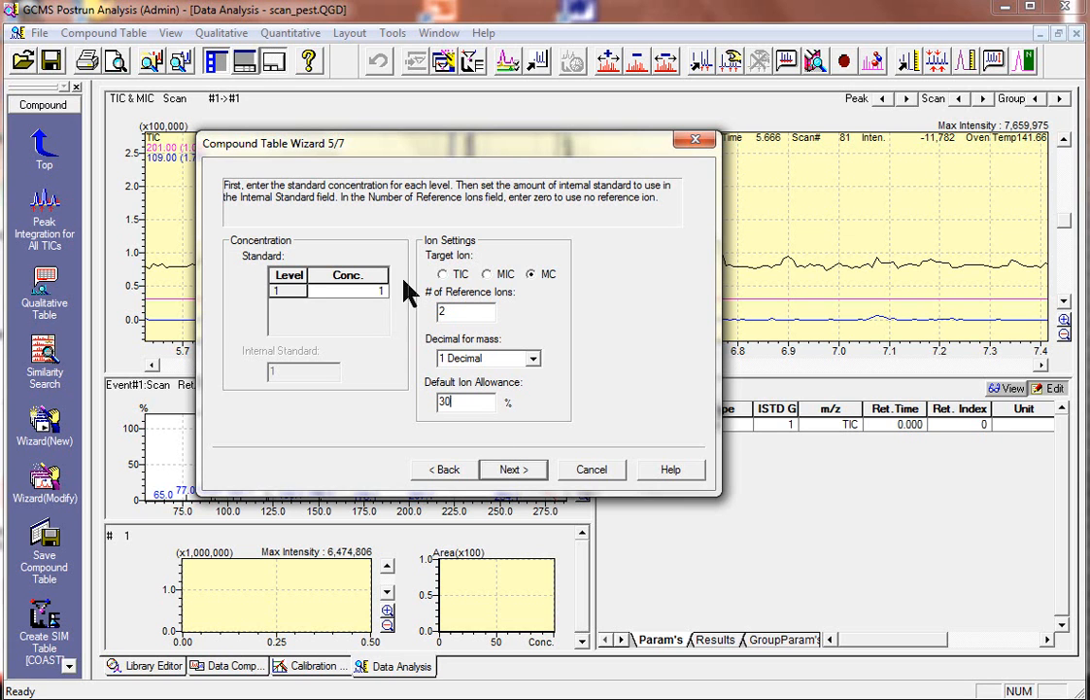
{"action": "left_click", "coordinate": [525, 475]}
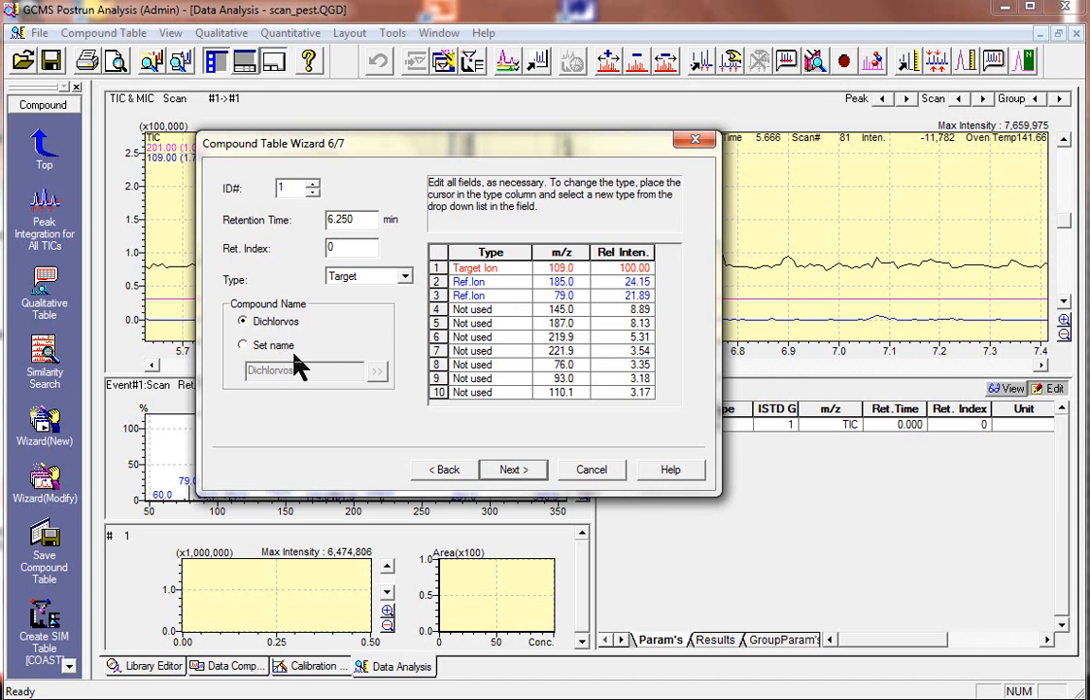
{"action": "left_click_drag", "start_coordinate": [489, 143], "coordinate": [709, 102]}
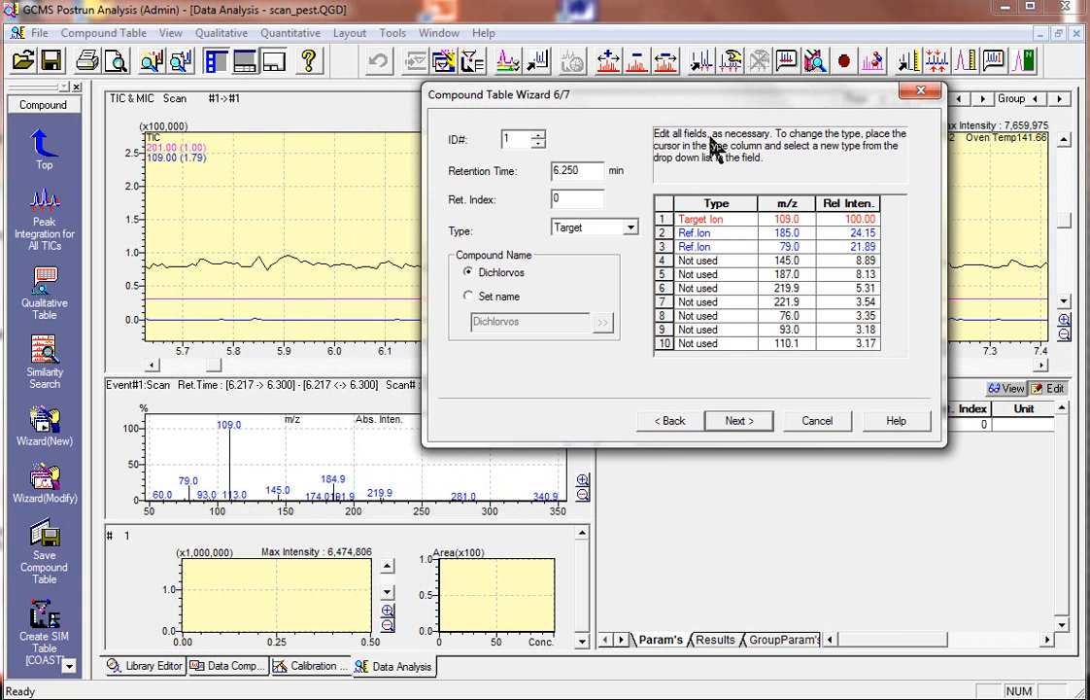
For Dichlorvos, set the m/z 79.0 ion to Not used and the m/z 145.0 ion to Ref.Ion
{"action": "left_click", "coordinate": [764, 220]}
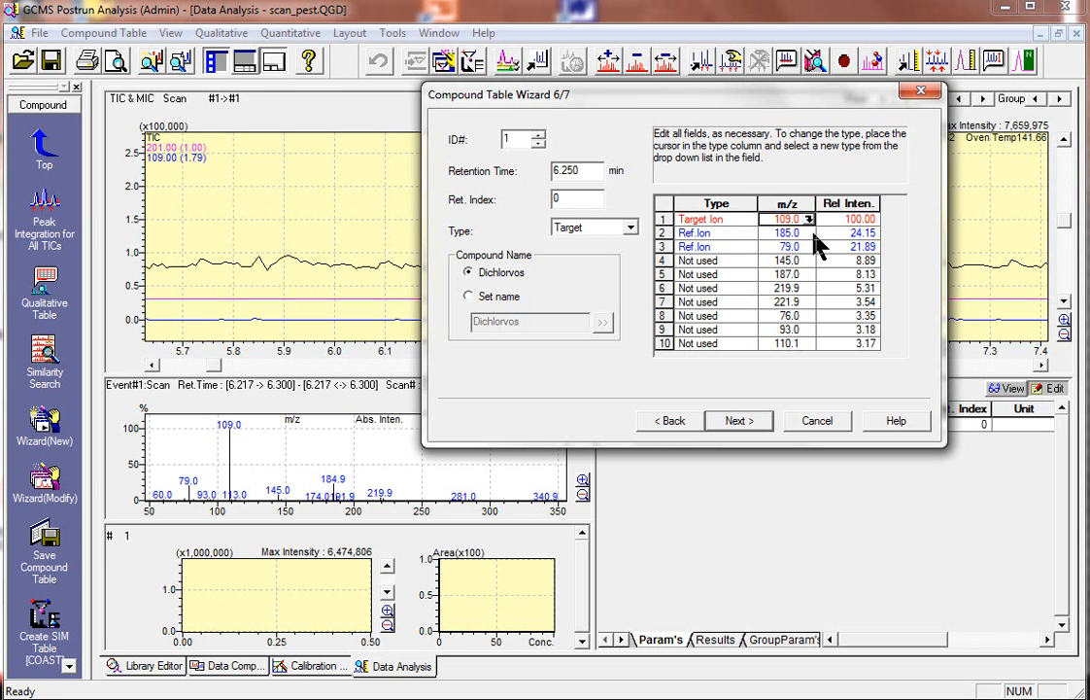
{"action": "left_click", "coordinate": [753, 247]}
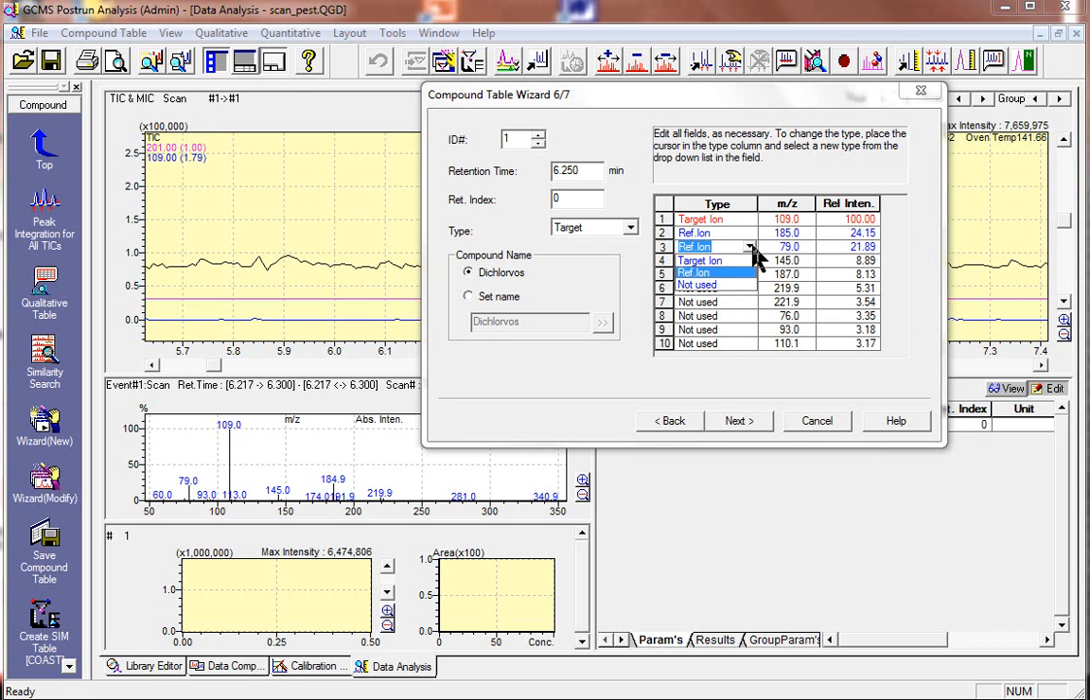
{"action": "left_click", "coordinate": [713, 286]}
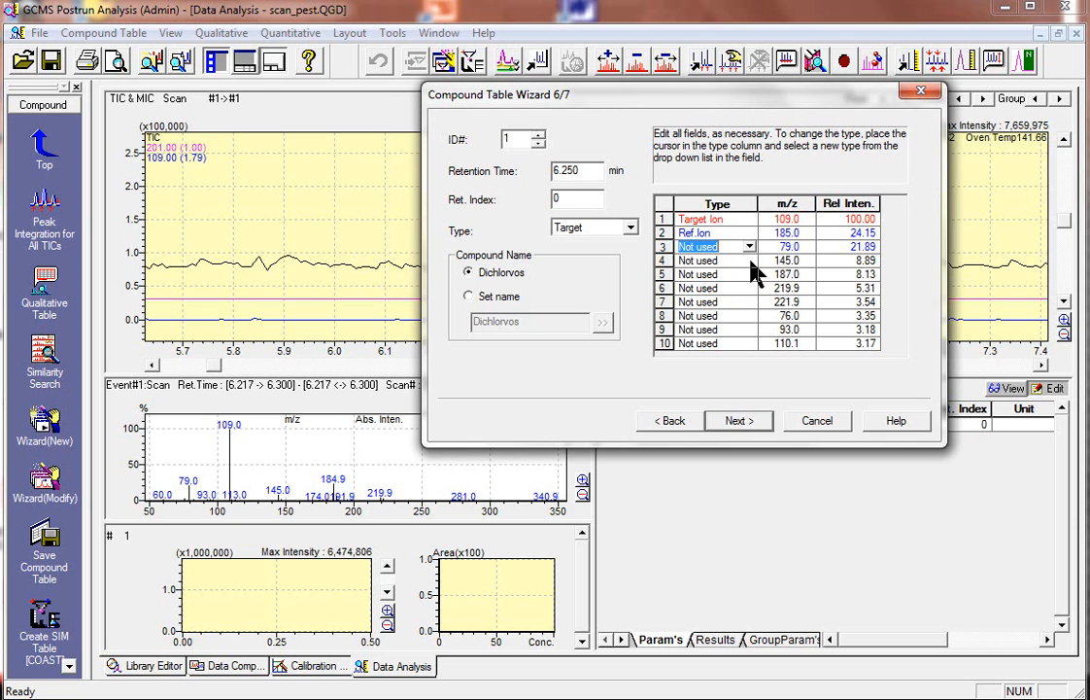
{"action": "left_click", "coordinate": [750, 259]}
{"action": "left_click", "coordinate": [749, 260]}
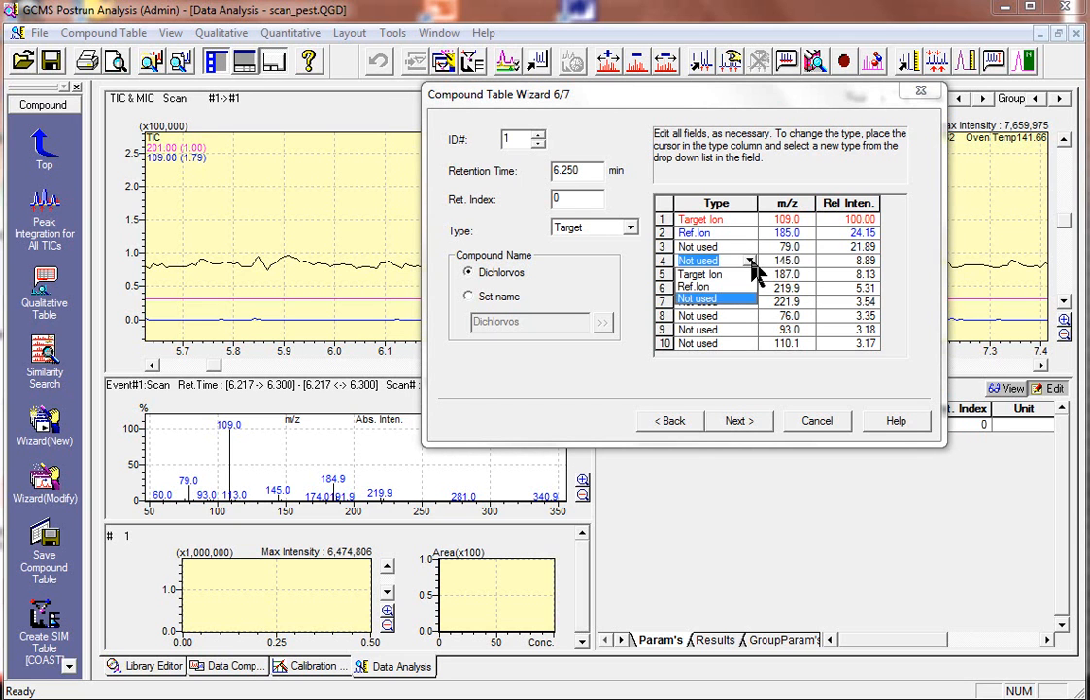
{"action": "left_click", "coordinate": [705, 287]}
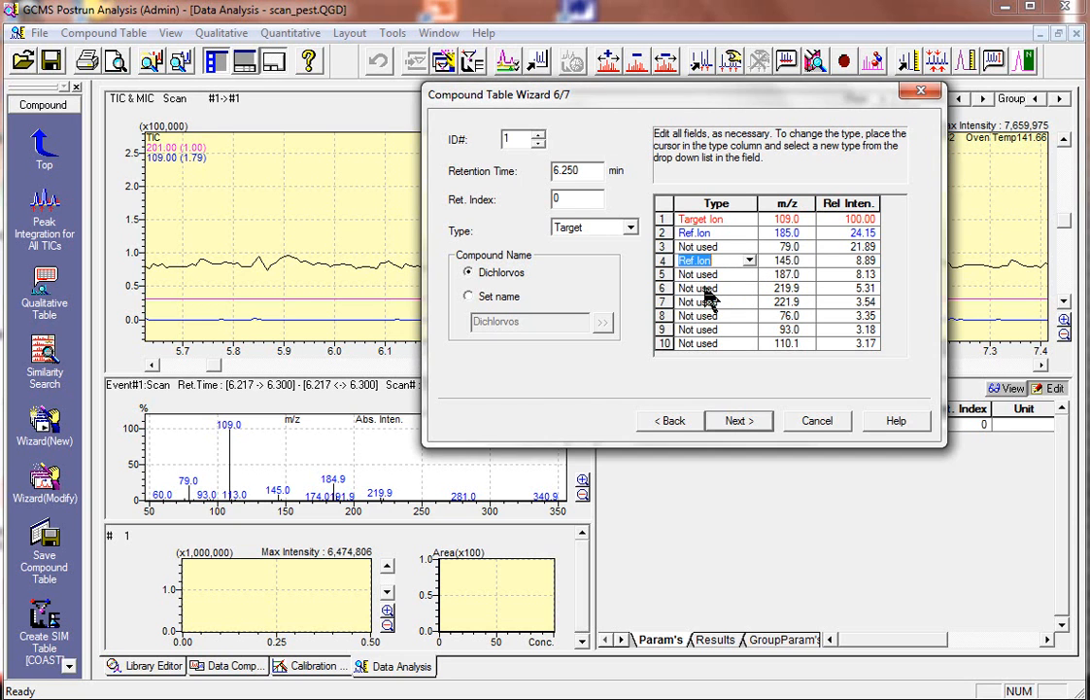
{"action": "left_click", "coordinate": [794, 301]}
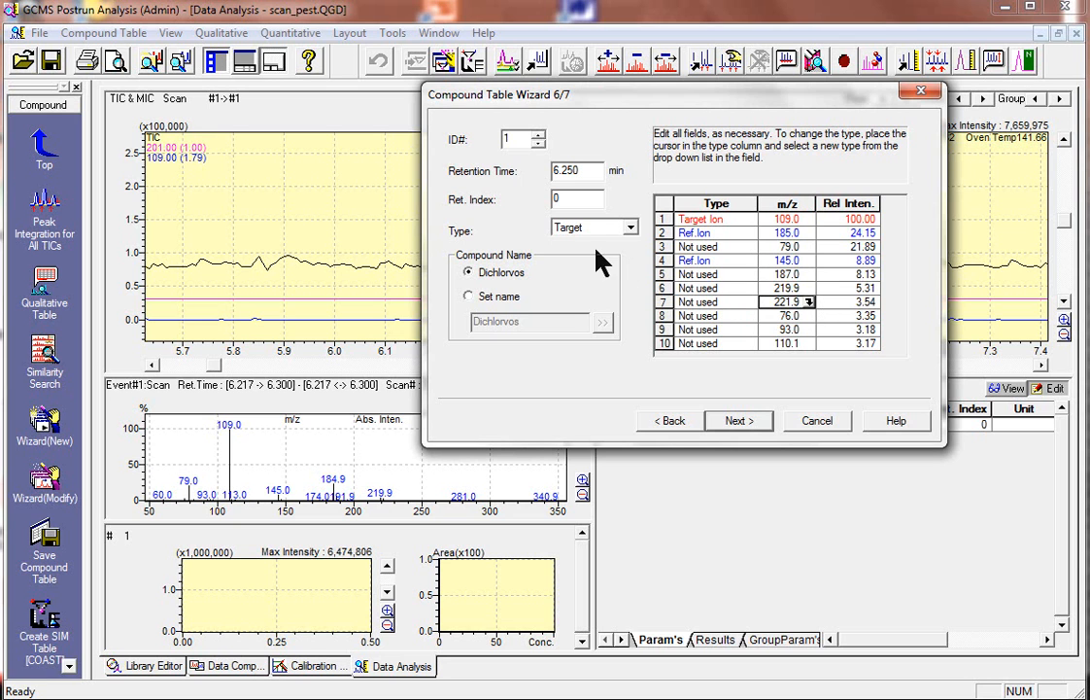
Review the proposed target and reference ions of compounds 2 through 6 in the wizard
{"action": "left_click", "coordinate": [540, 137]}
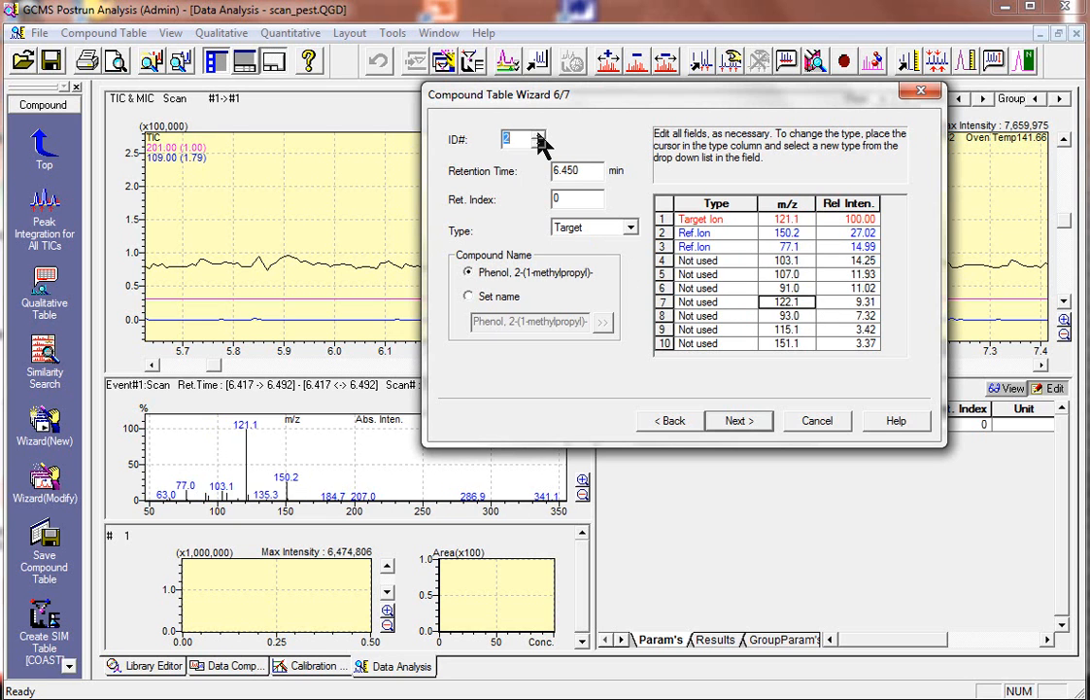
{"action": "left_click", "coordinate": [539, 137]}
{"action": "left_click", "coordinate": [539, 137]}
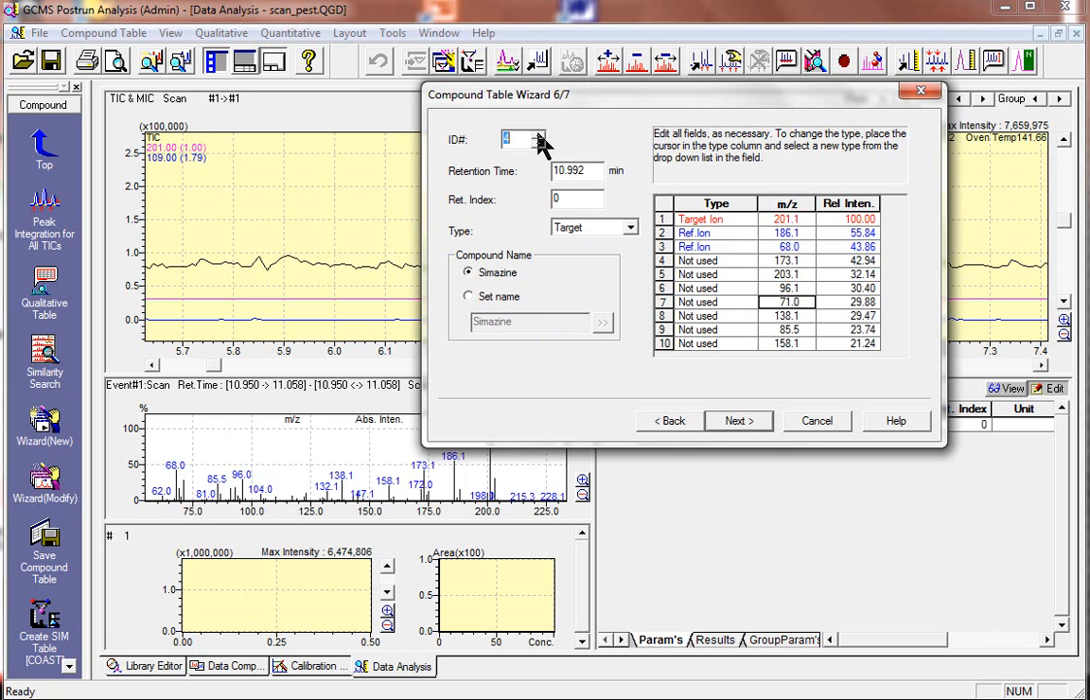
{"action": "left_click", "coordinate": [540, 137]}
{"action": "left_click", "coordinate": [539, 137]}
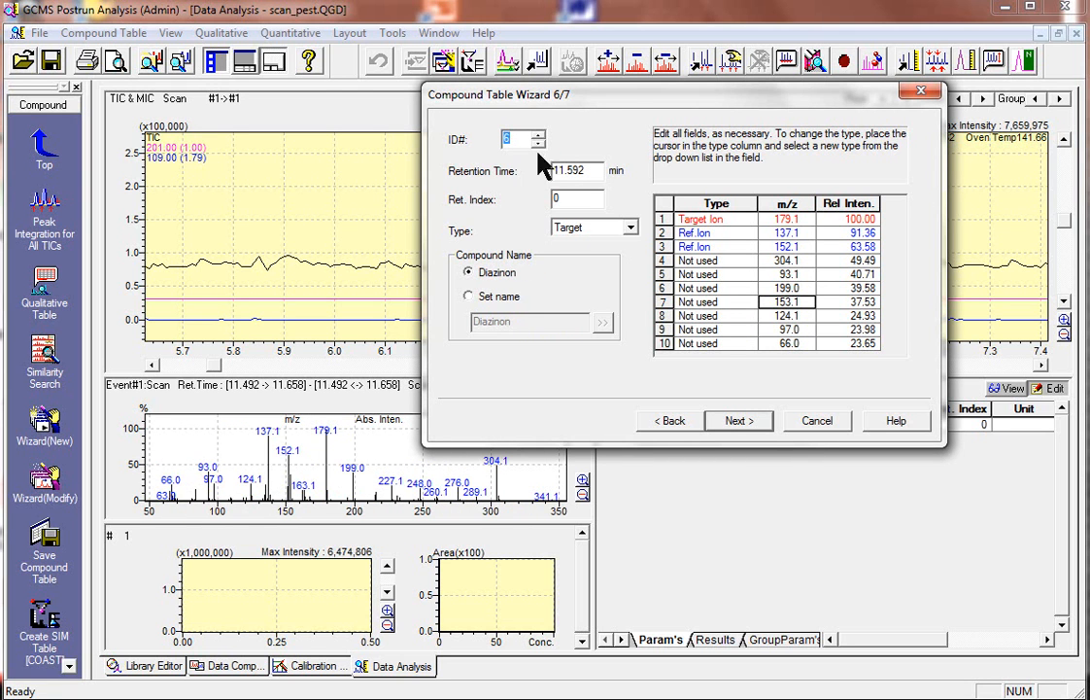
Finish the wizard to create the compound table, and show the table in View mode with a taller pane
{"action": "left_click", "coordinate": [741, 424]}
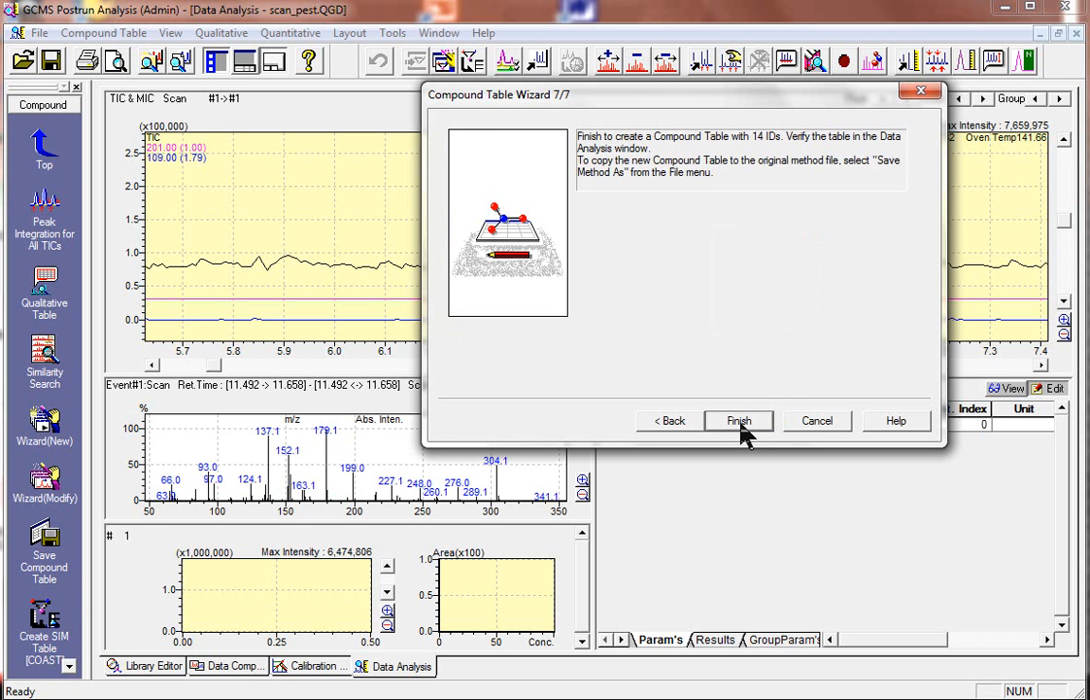
{"action": "left_click", "coordinate": [740, 423]}
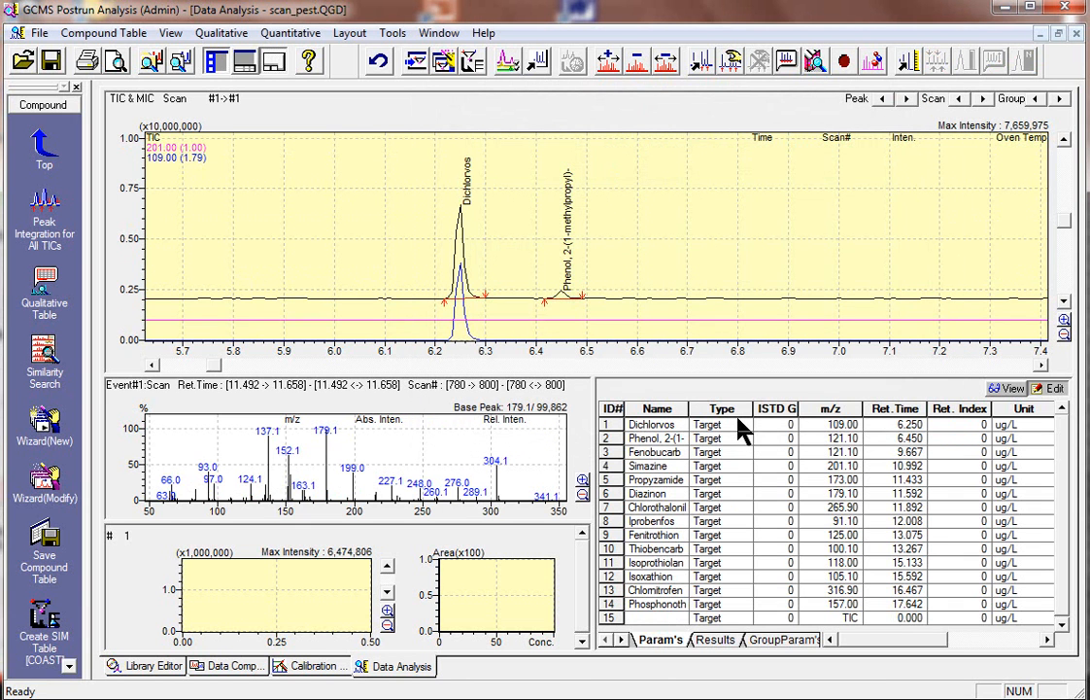
{"action": "left_click", "coordinate": [1004, 389]}
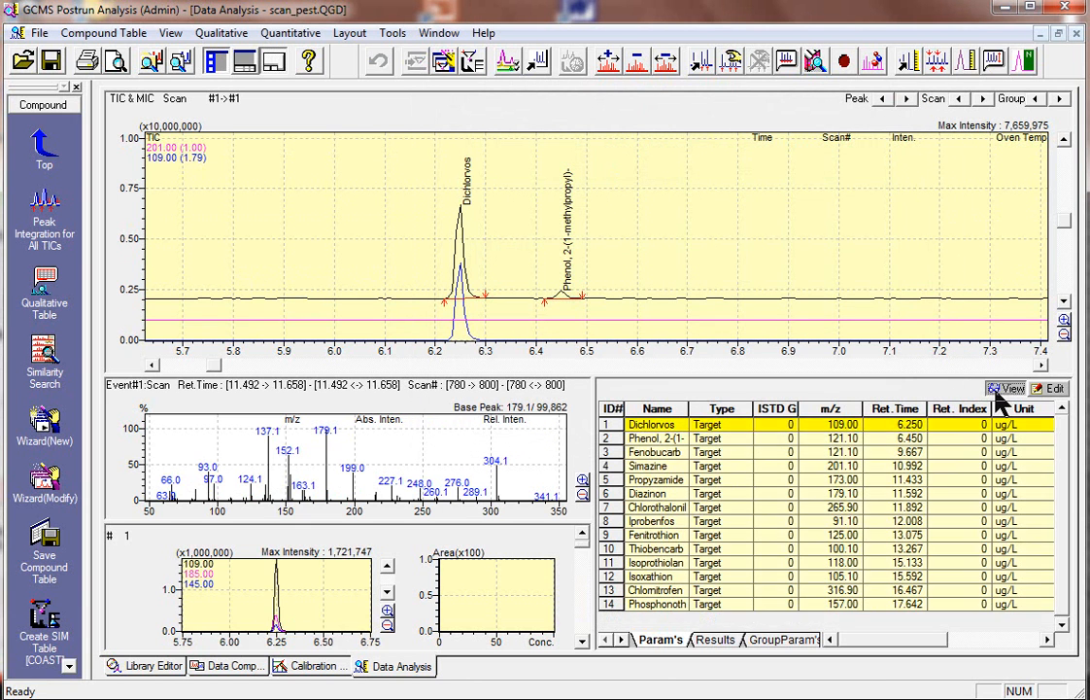
{"action": "mouse_move", "coordinate": [746, 377]}
{"action": "left_mouse_down"}
{"action": "mouse_move", "coordinate": [736, 335]}
{"action": "mouse_move", "coordinate": [700, 326]}
{"action": "left_mouse_up"}
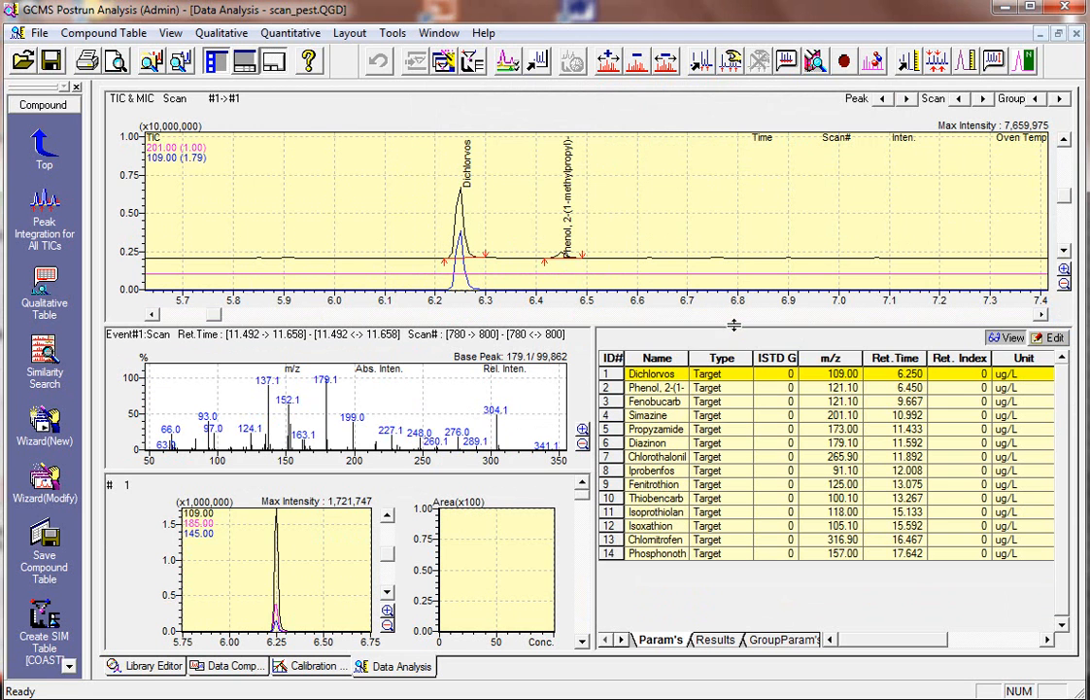
Check the compound table parameters for Dichlorvos and inspect its reference ion ratios and allowances
{"action": "left_click", "coordinate": [653, 374]}
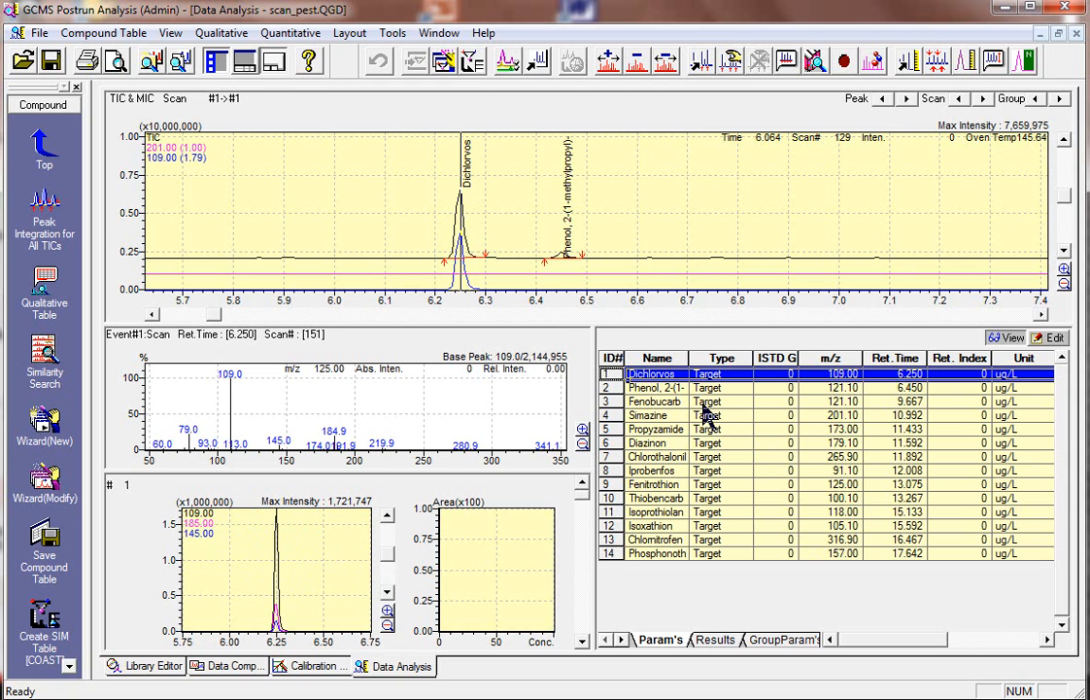
{"action": "left_click", "coordinate": [853, 373]}
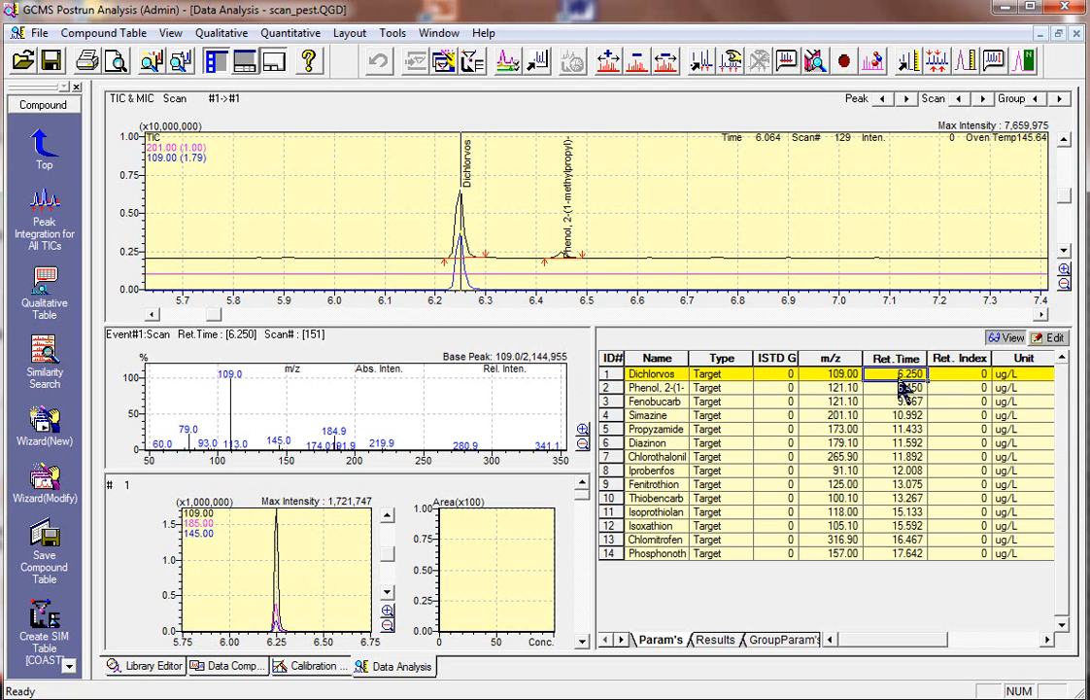
{"action": "left_click", "coordinate": [1046, 640]}
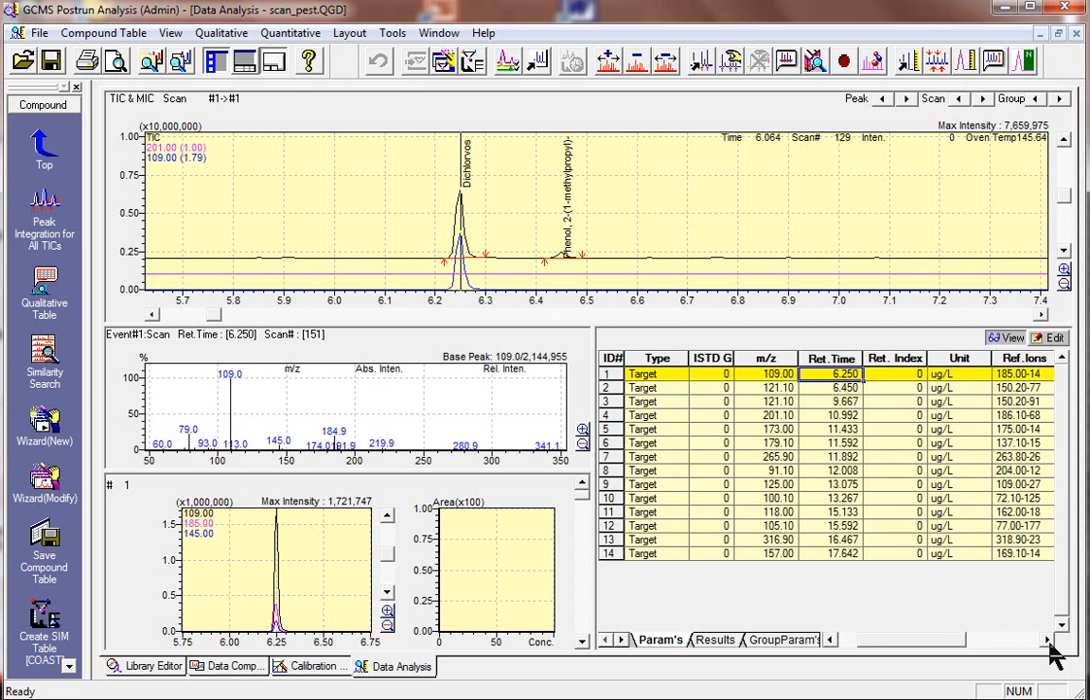
{"action": "left_click", "coordinate": [1047, 639]}
{"action": "left_click", "coordinate": [1047, 640]}
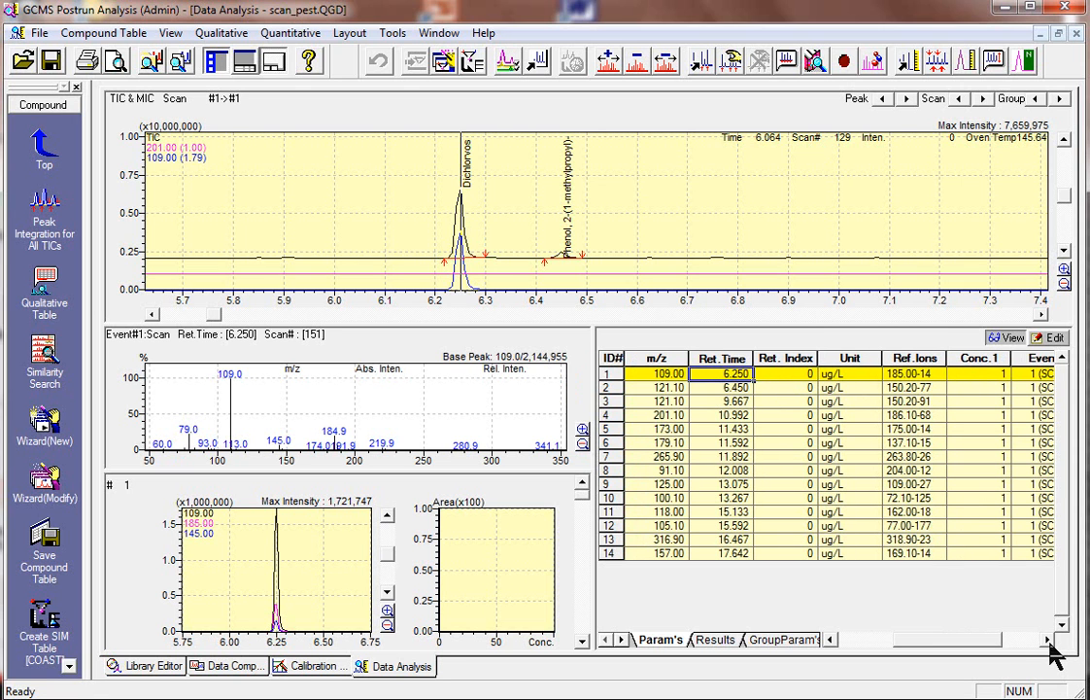
{"action": "double_click", "coordinate": [946, 378]}
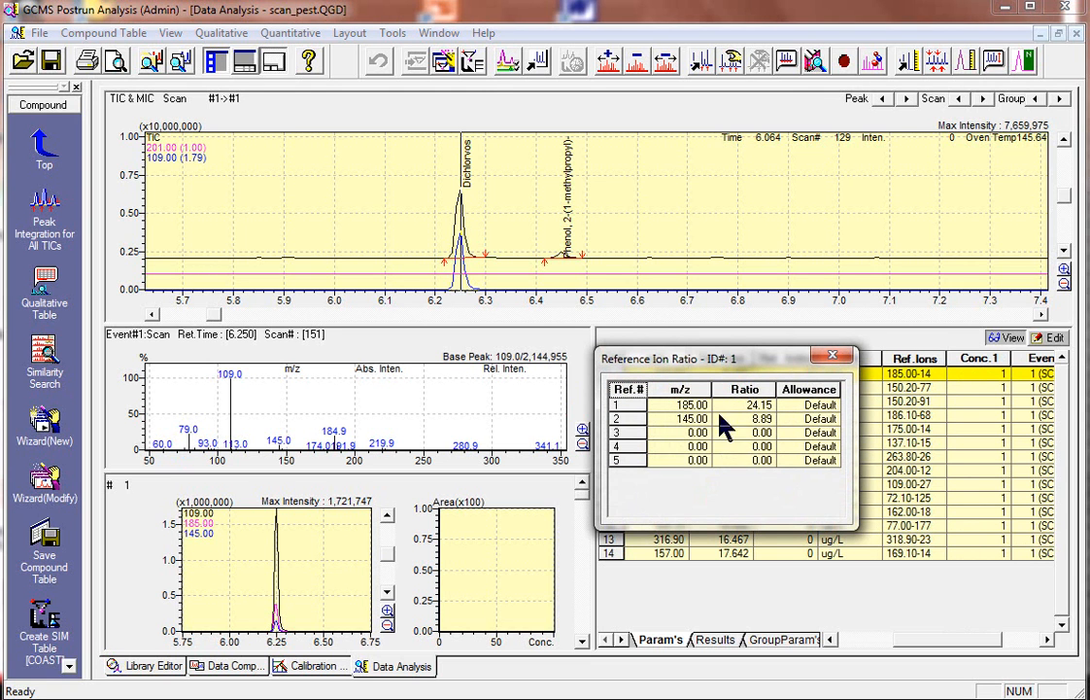
{"action": "left_click", "coordinate": [682, 419]}
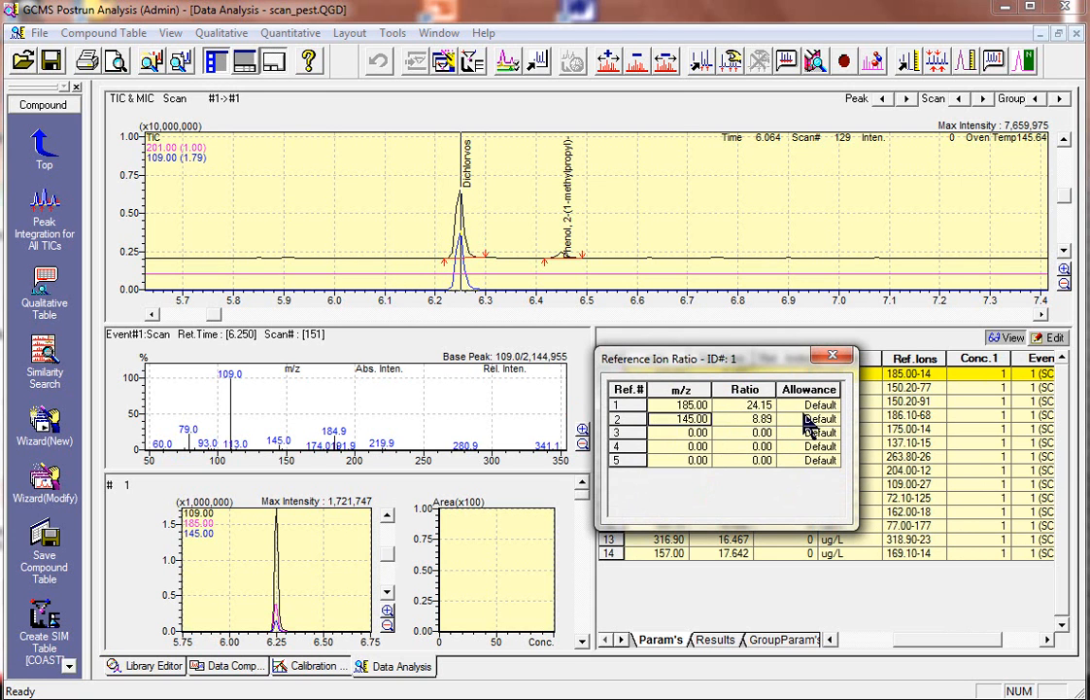
{"action": "left_click", "coordinate": [795, 412]}
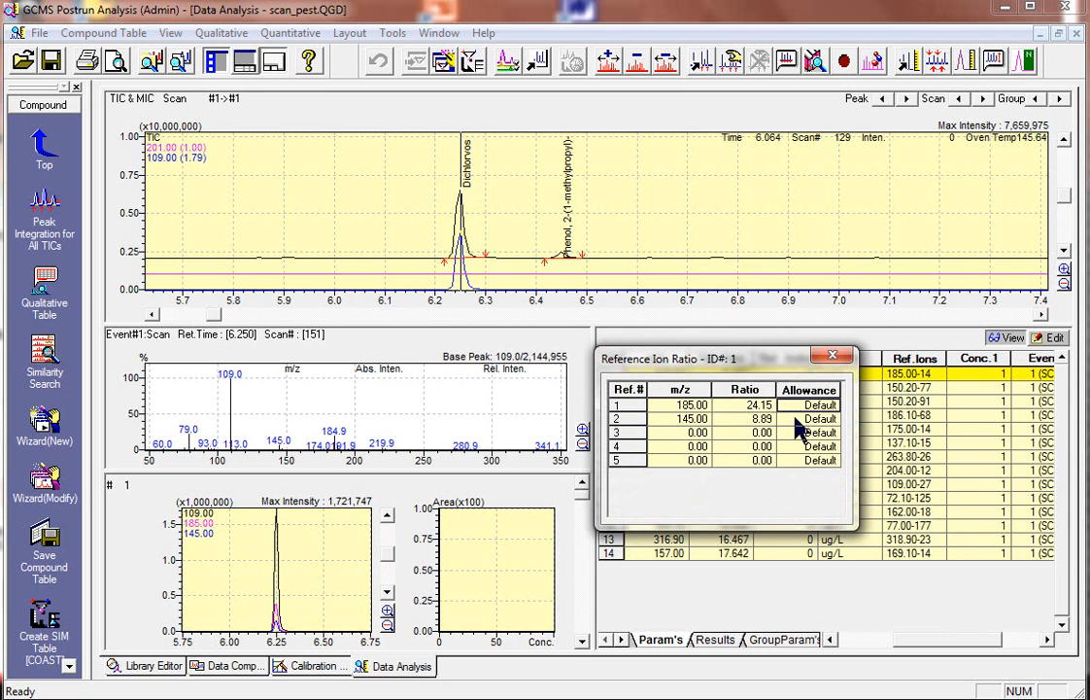
{"action": "left_click", "coordinate": [833, 355]}
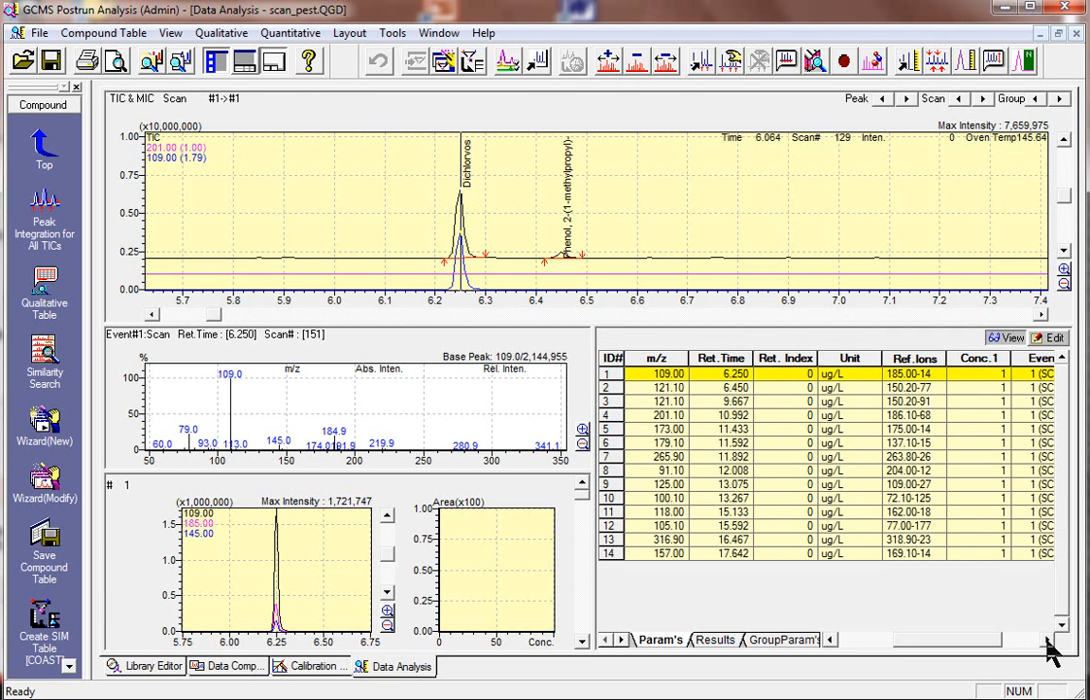
Display the standard spectrum beneath the Dichlorvos scan spectrum and enlarge the spectrum pane
{"action": "left_click", "coordinate": [1048, 641]}
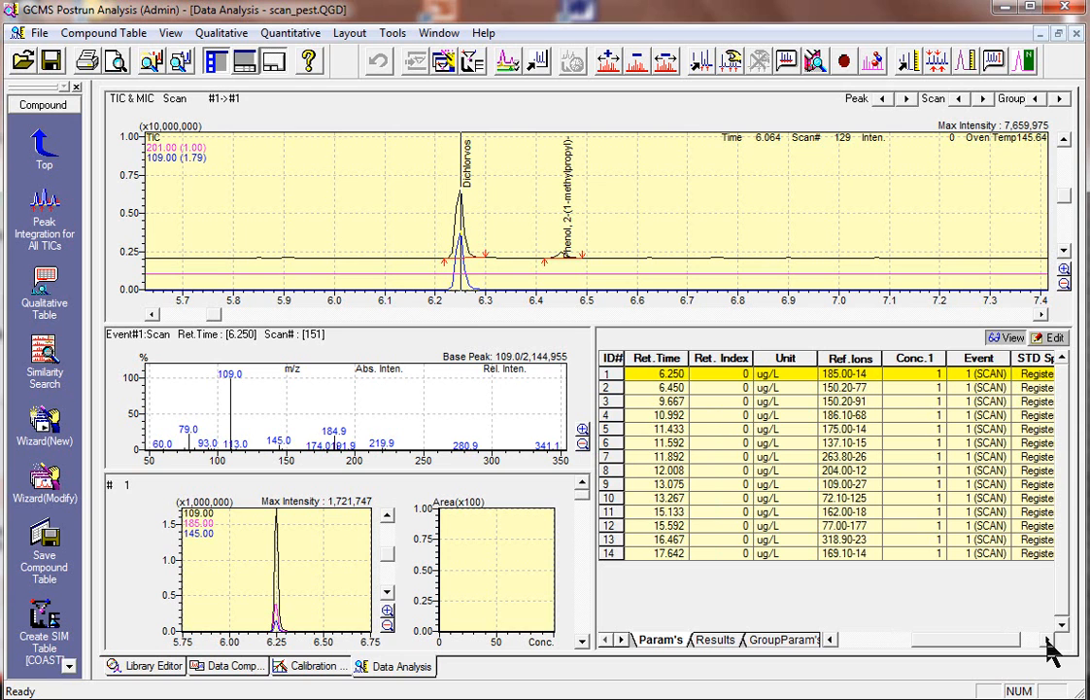
{"action": "left_click", "coordinate": [1047, 641]}
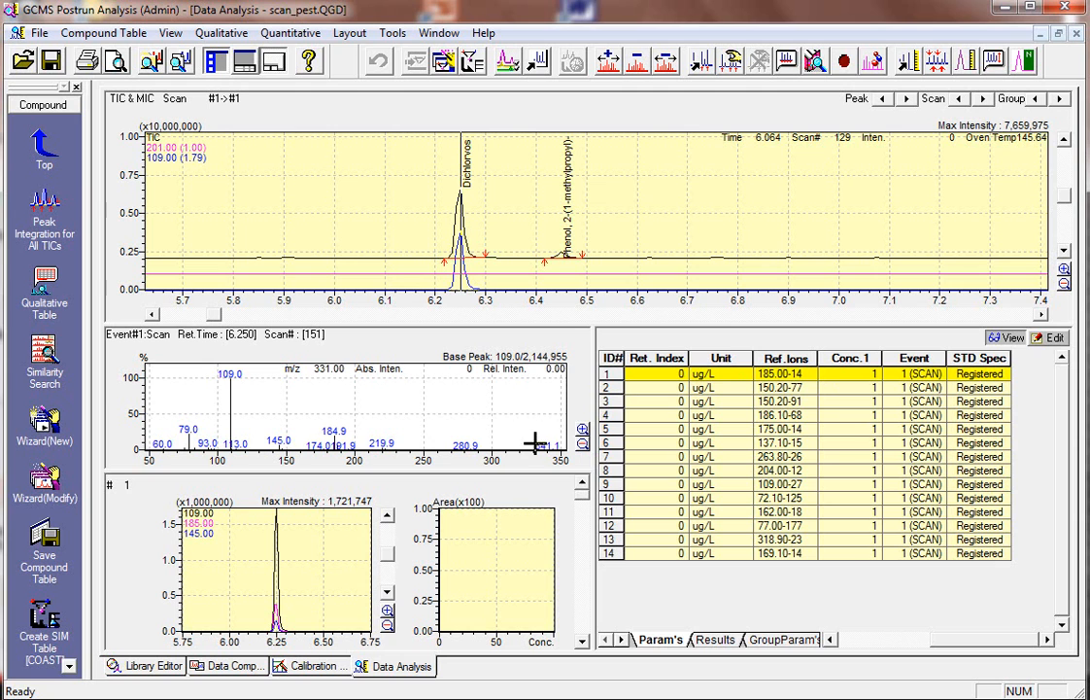
{"action": "right_click", "coordinate": [372, 416]}
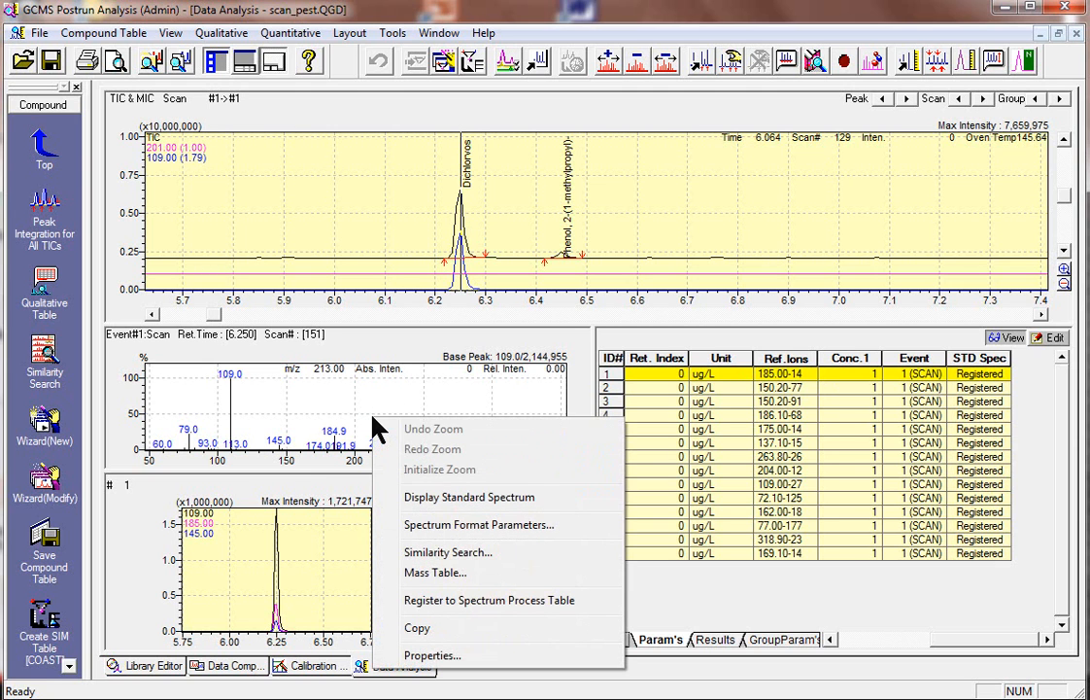
{"action": "left_click", "coordinate": [465, 501]}
{"action": "left_click_drag", "start_coordinate": [406, 472], "coordinate": [392, 549]}
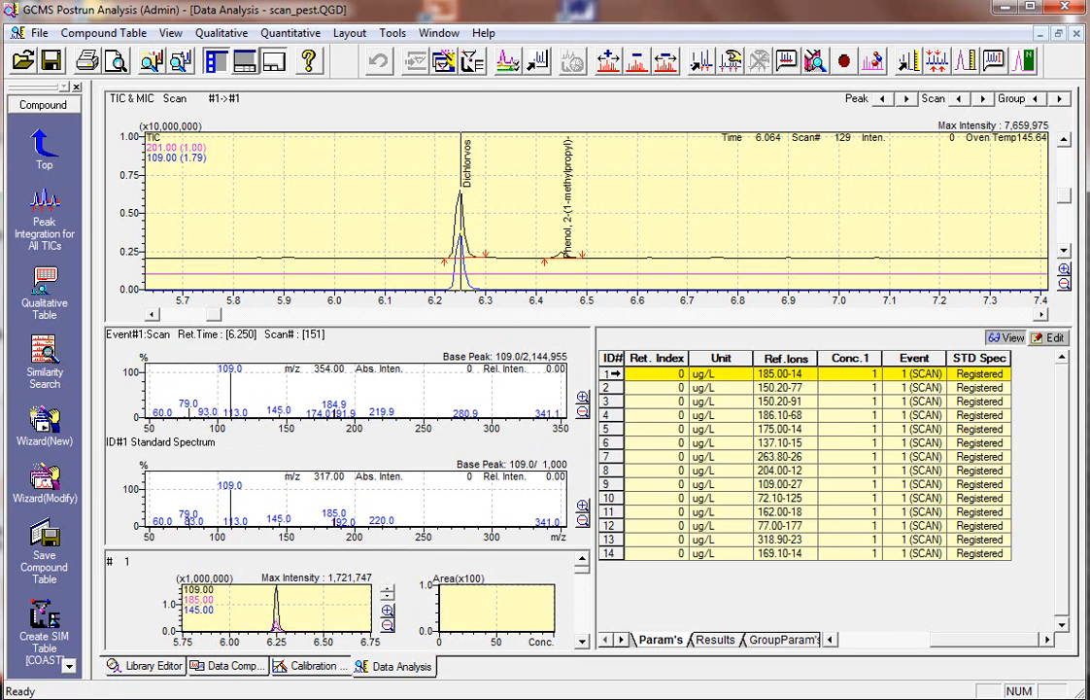
Compare the scan spectra with the registered standard spectra for compounds 1 through 4
{"action": "left_click", "coordinate": [627, 375]}
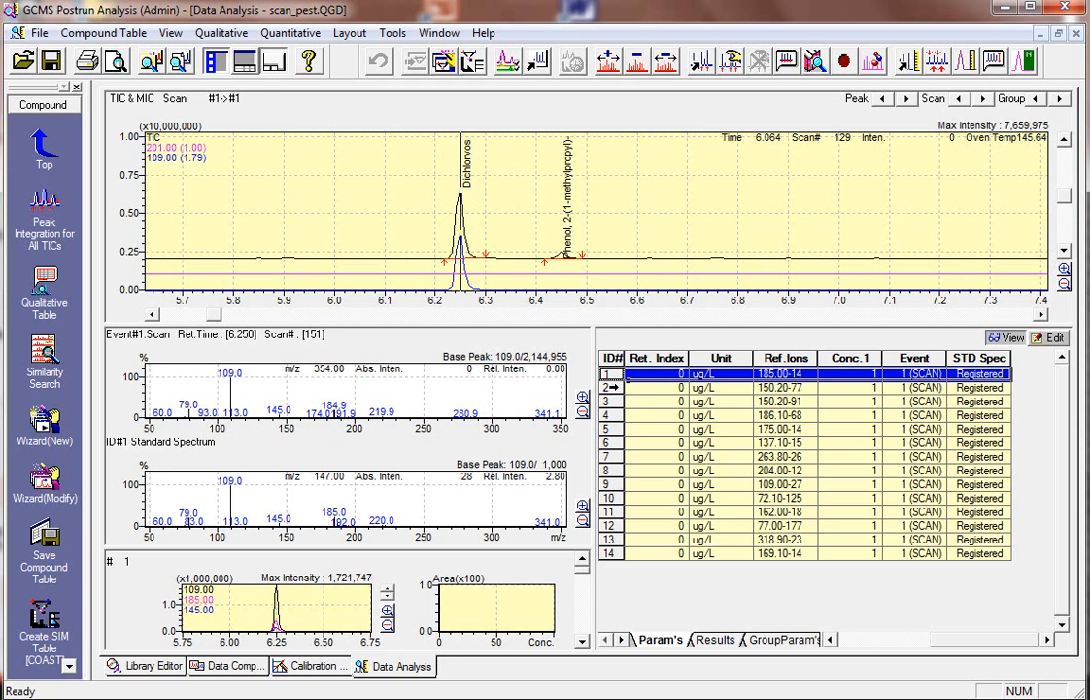
{"action": "left_click", "coordinate": [627, 387]}
{"action": "left_click", "coordinate": [625, 402]}
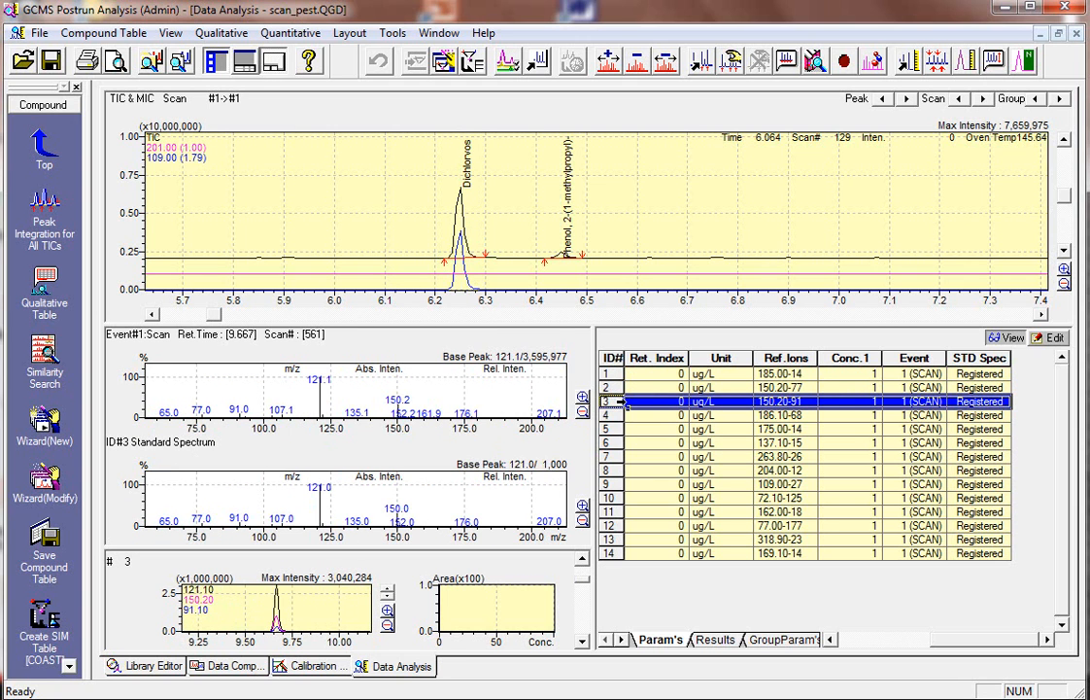
{"action": "left_click", "coordinate": [622, 415]}
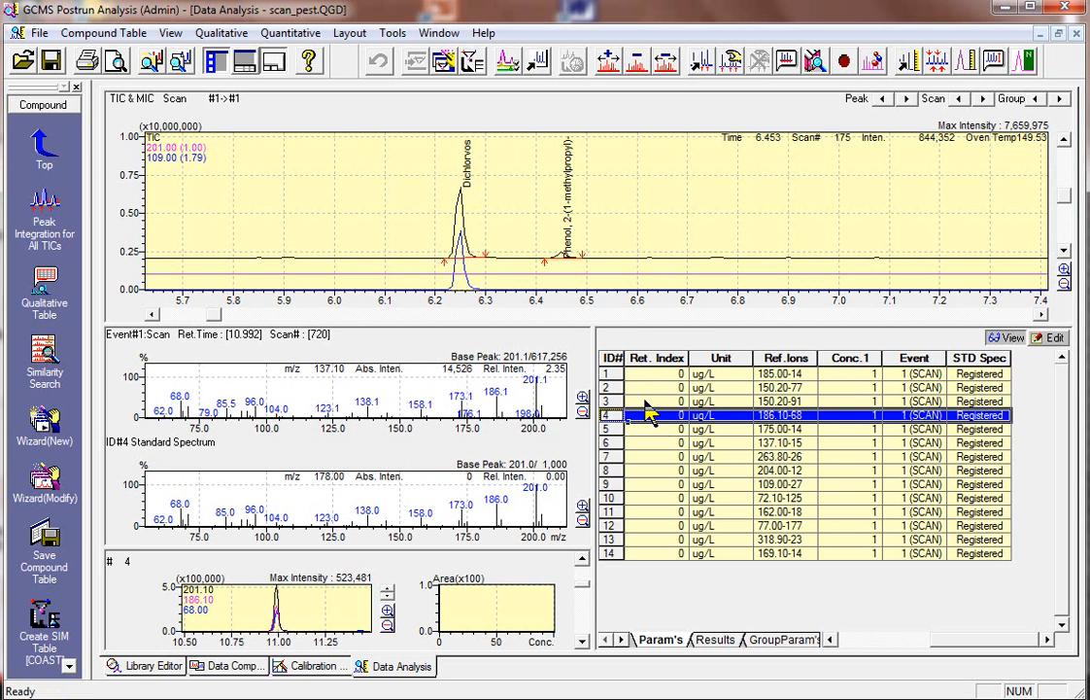
Save the method as calib.qgm in the Sample folder, using Current Settings with all data processing and acquisition parameters included
{"action": "left_click", "coordinate": [40, 33]}
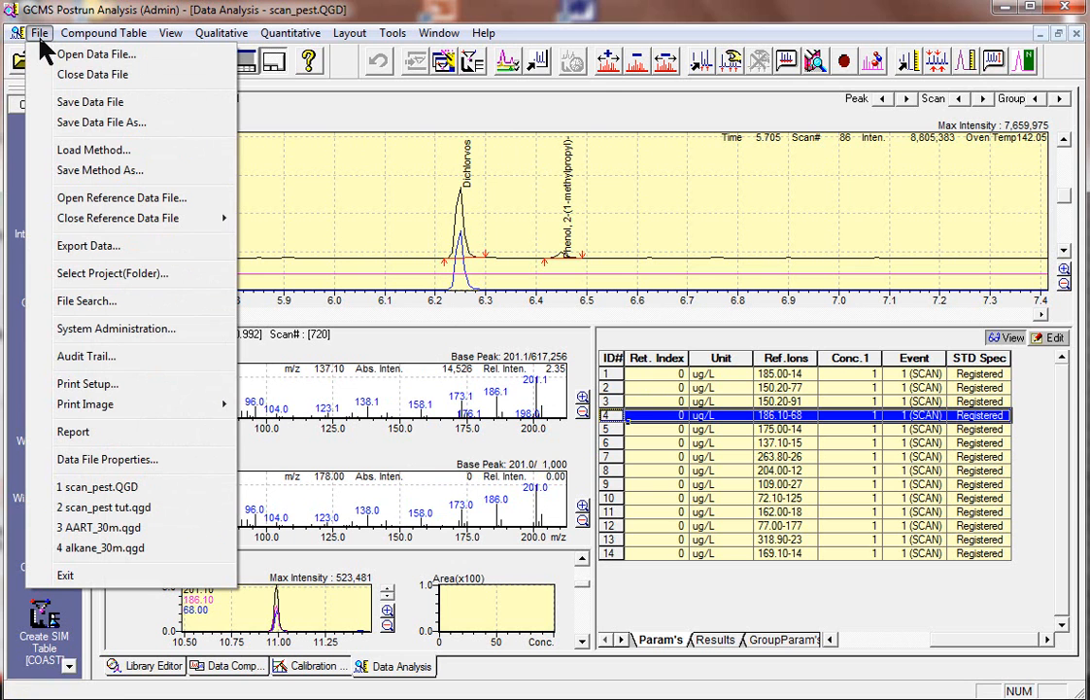
{"action": "left_click", "coordinate": [92, 171]}
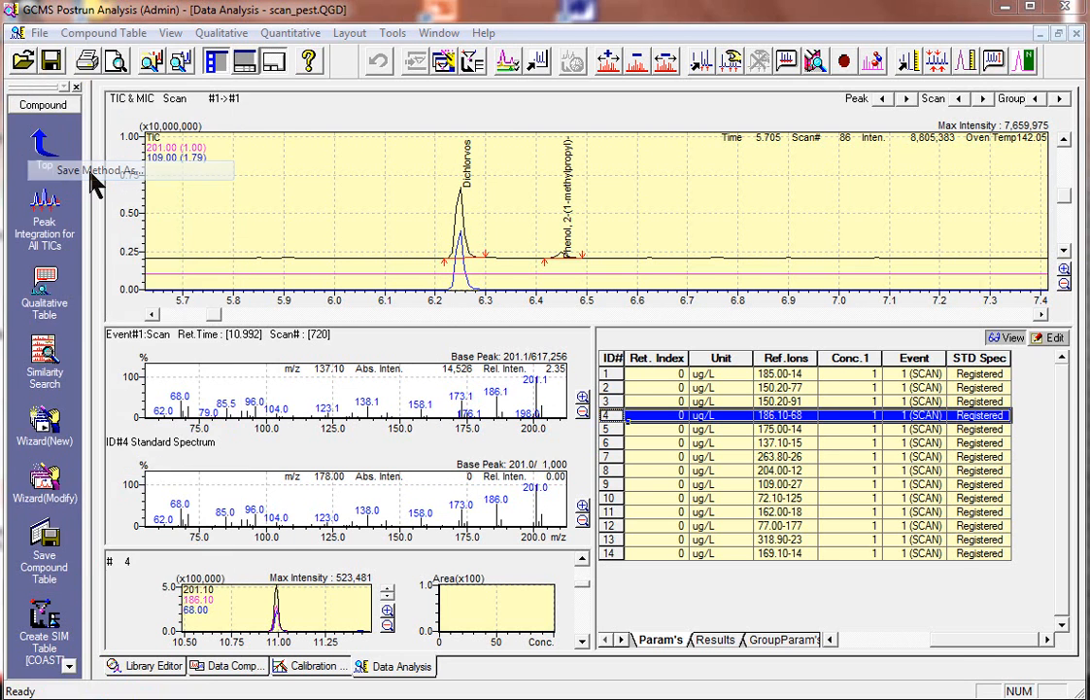
{"action": "left_click_drag", "start_coordinate": [456, 124], "coordinate": [418, 55]}
{"action": "left_click_drag", "start_coordinate": [330, 575], "coordinate": [271, 573]}
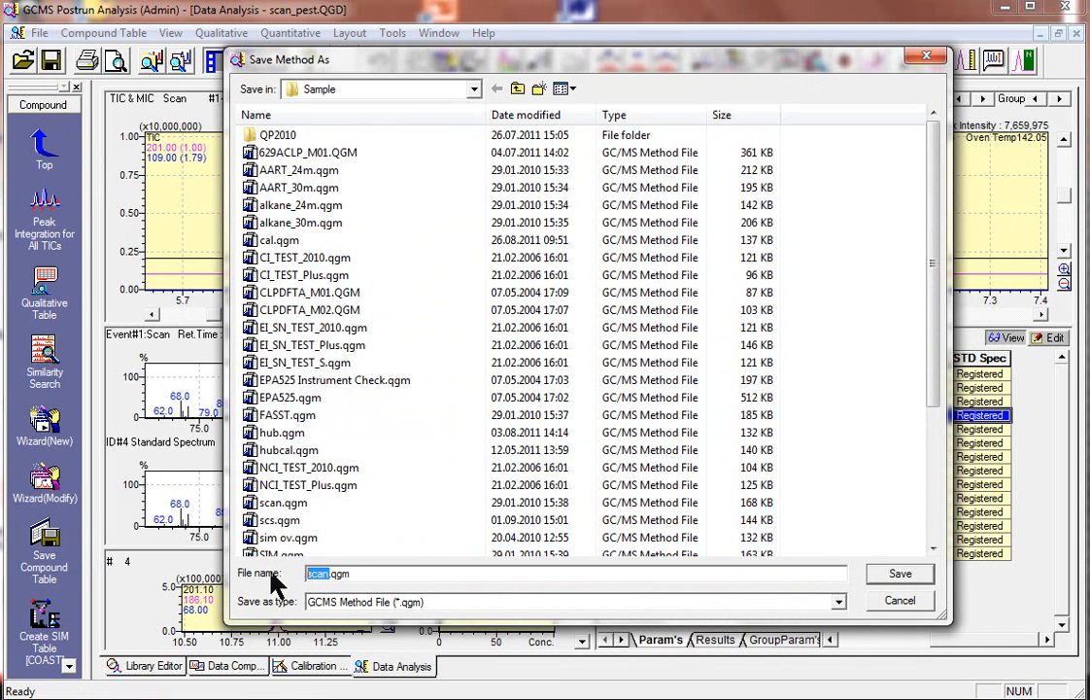
{"action": "type", "text": "calib"}
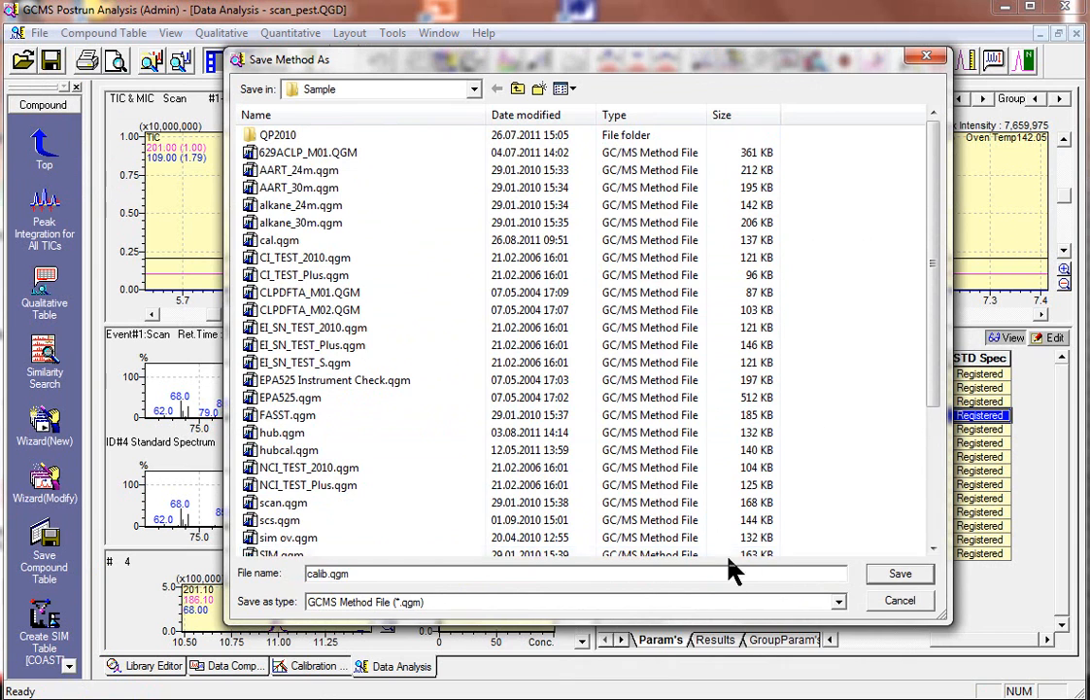
{"action": "left_click", "coordinate": [896, 574]}
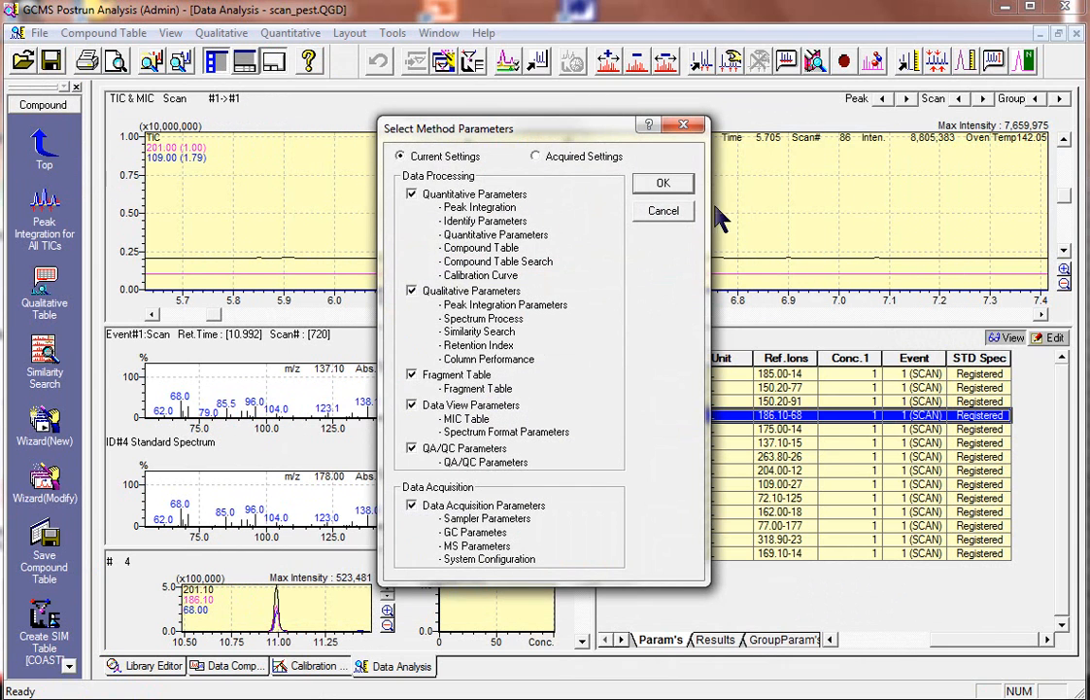
{"action": "left_click_drag", "start_coordinate": [564, 135], "coordinate": [510, 134]}
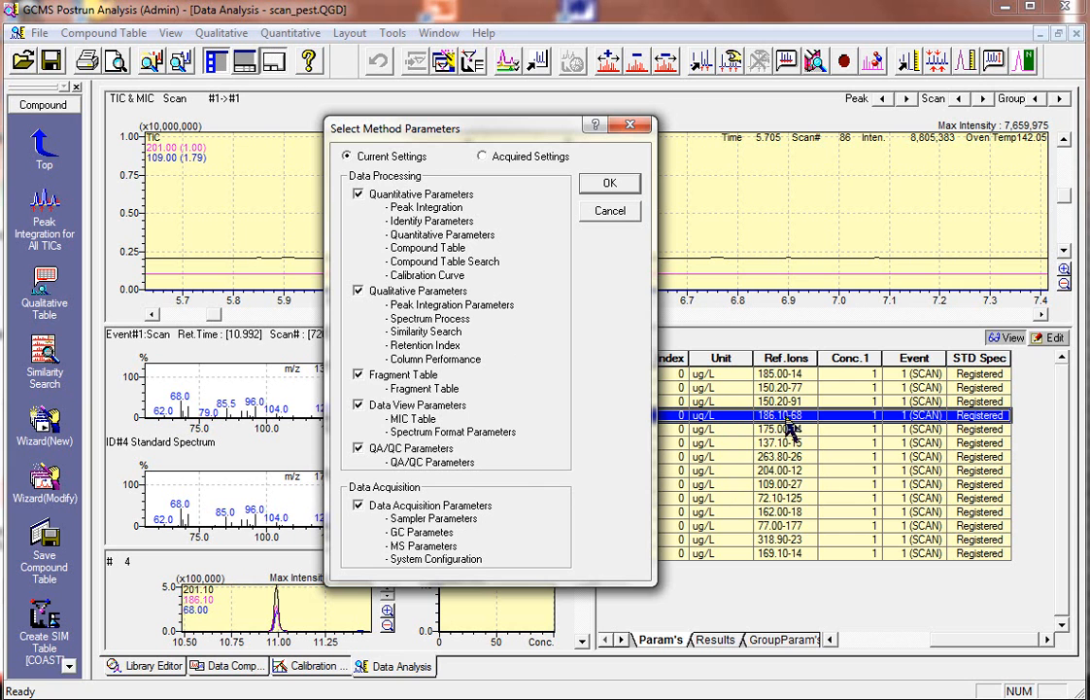
{"action": "left_click", "coordinate": [606, 187]}
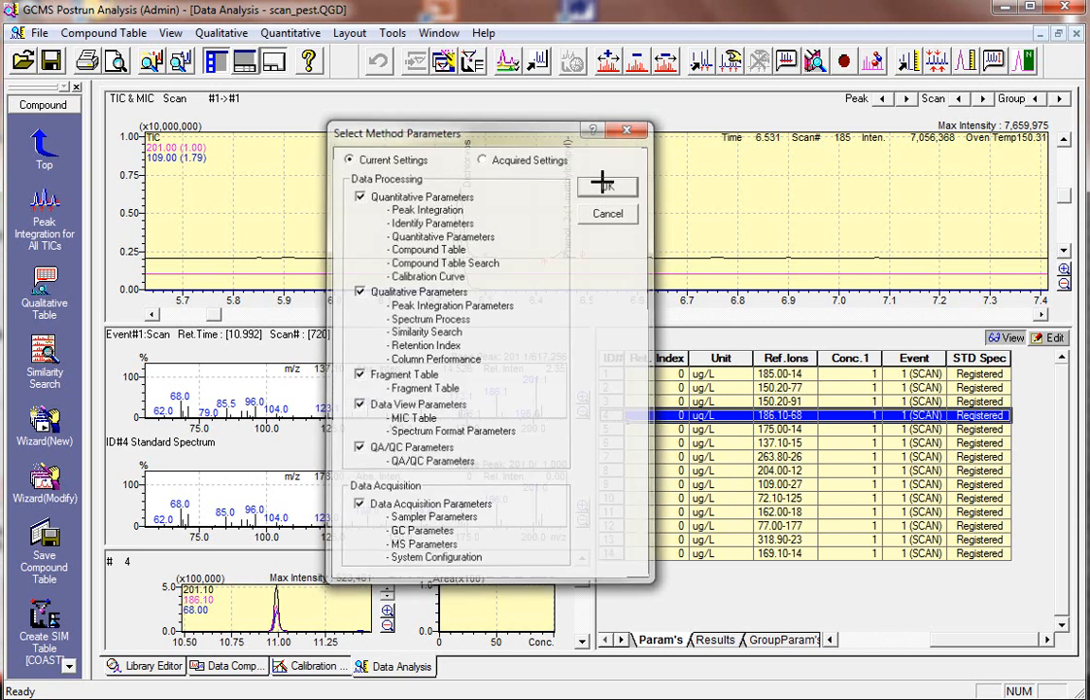